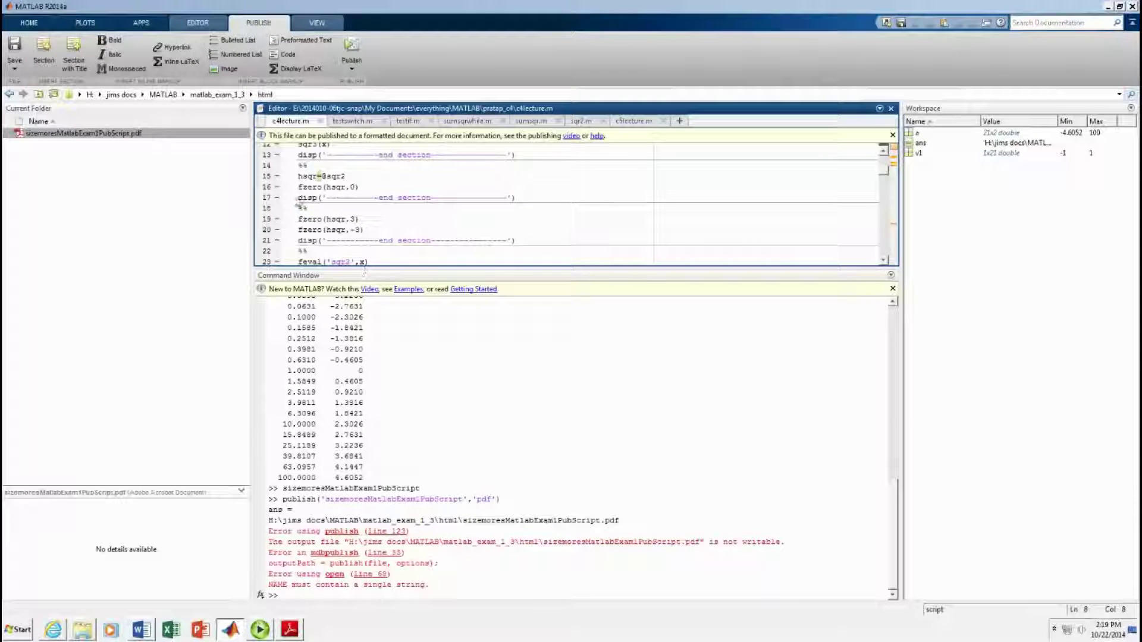
Step: Go up to the MATLAB folder, open pratap_c4 and select sqr2.m, highlighting the hsqr line
{"action": "left_click_drag", "start_coordinate": [300, 176], "coordinate": [356, 180]}
{"action": "left_click", "coordinate": [164, 95]}
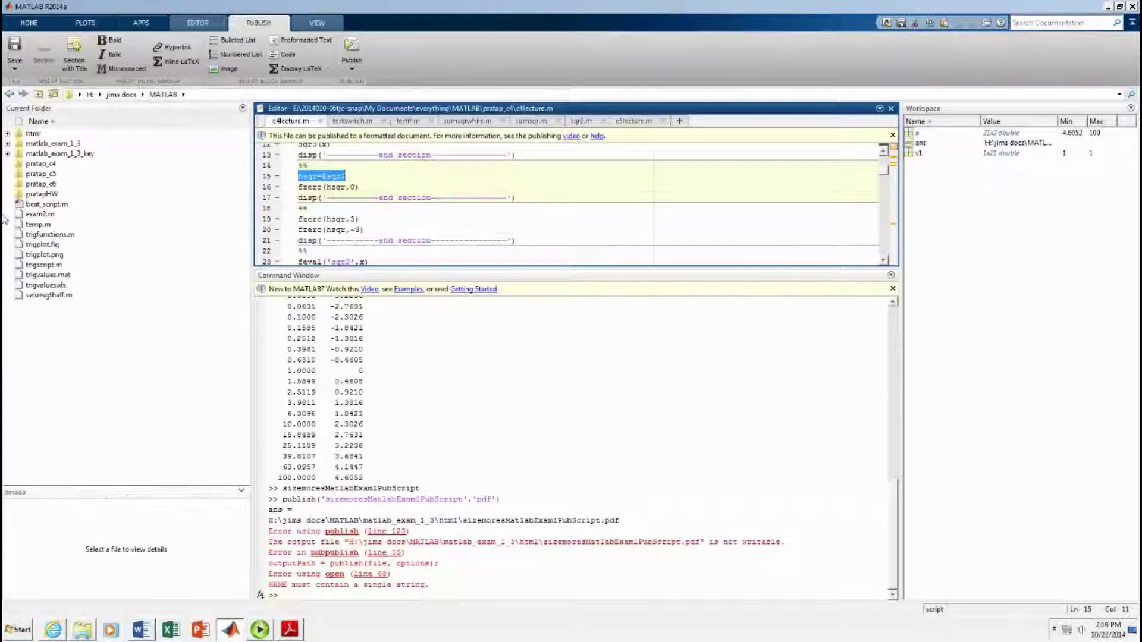
{"action": "left_click", "coordinate": [40, 166]}
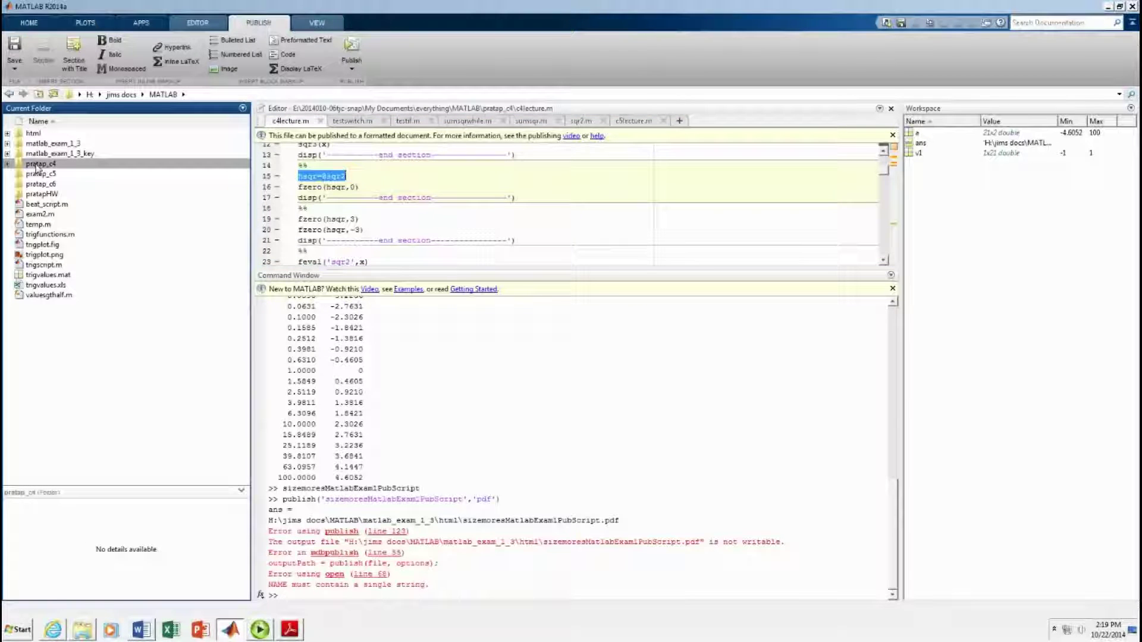
{"action": "double_click", "coordinate": [40, 165]}
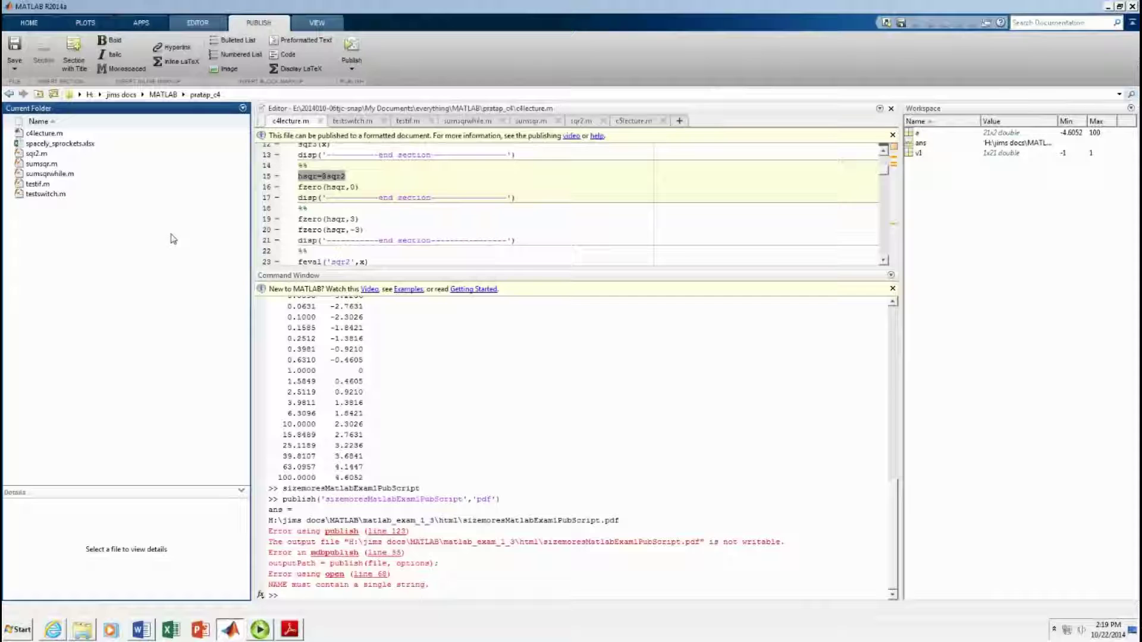
{"action": "left_click", "coordinate": [38, 154]}
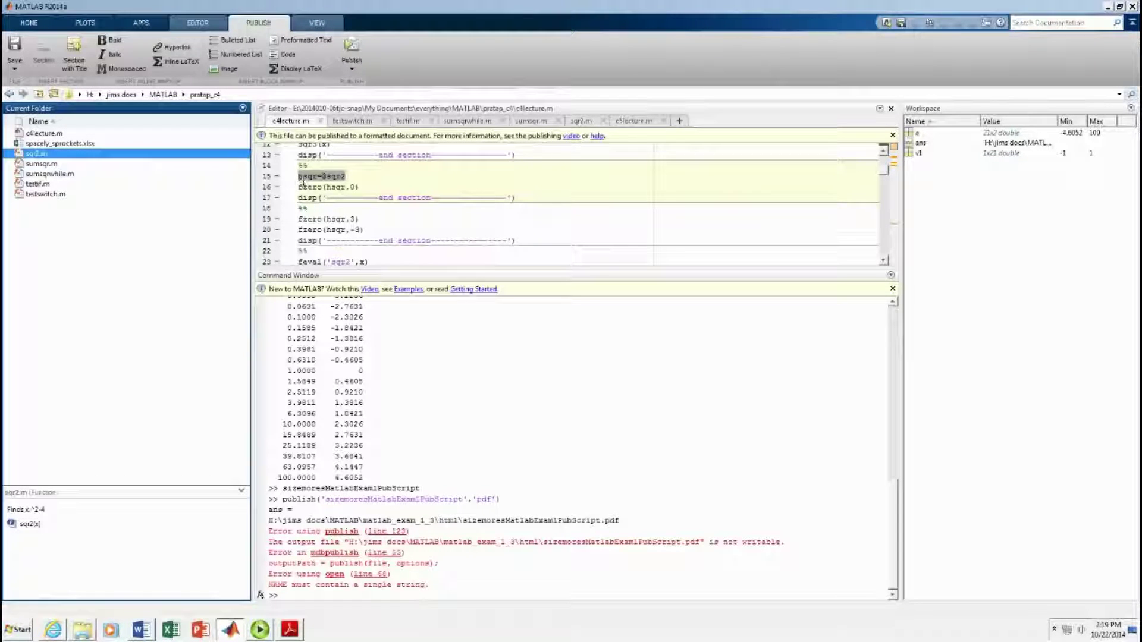
{"action": "left_click_drag", "start_coordinate": [299, 177], "coordinate": [380, 192]}
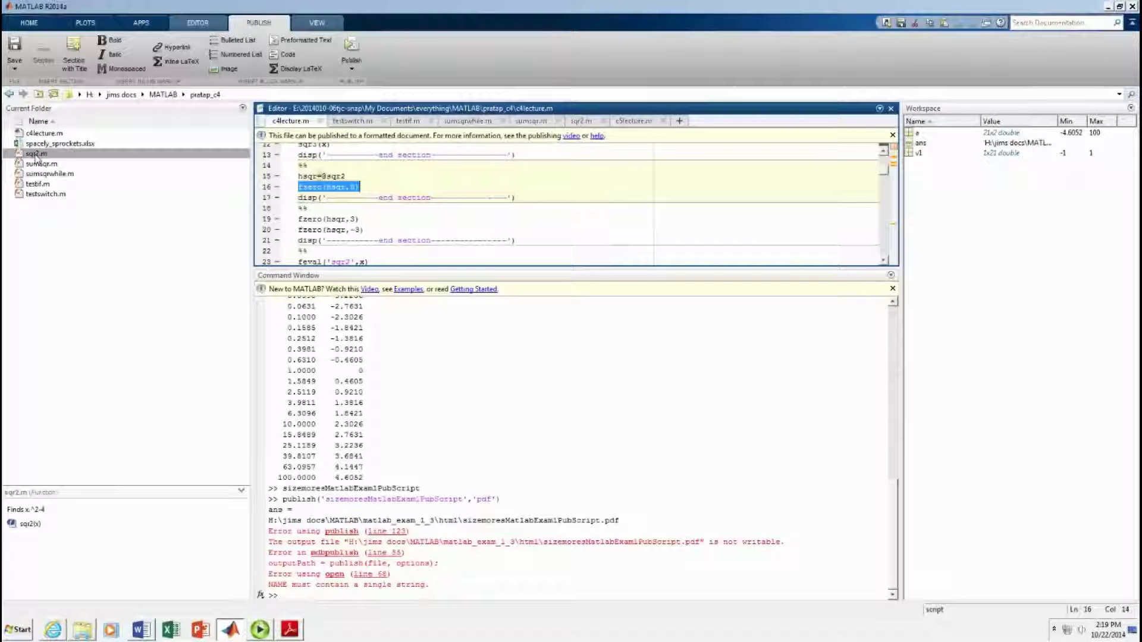
{"action": "left_click", "coordinate": [581, 122]}
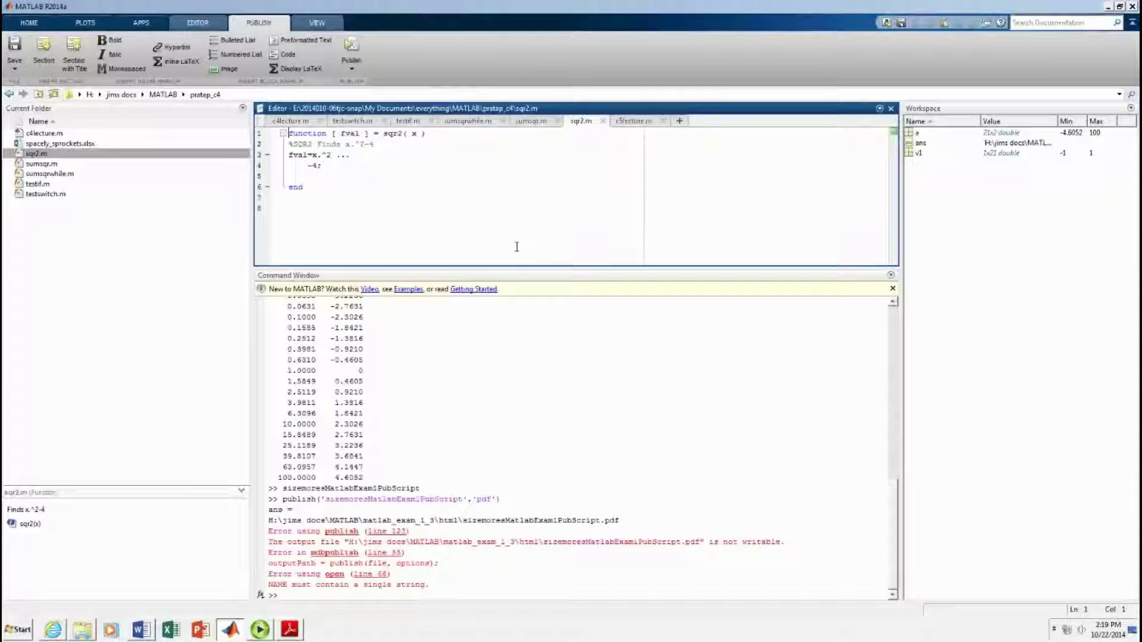
{"action": "double_click", "coordinate": [343, 156]}
{"action": "double_click", "coordinate": [297, 155]}
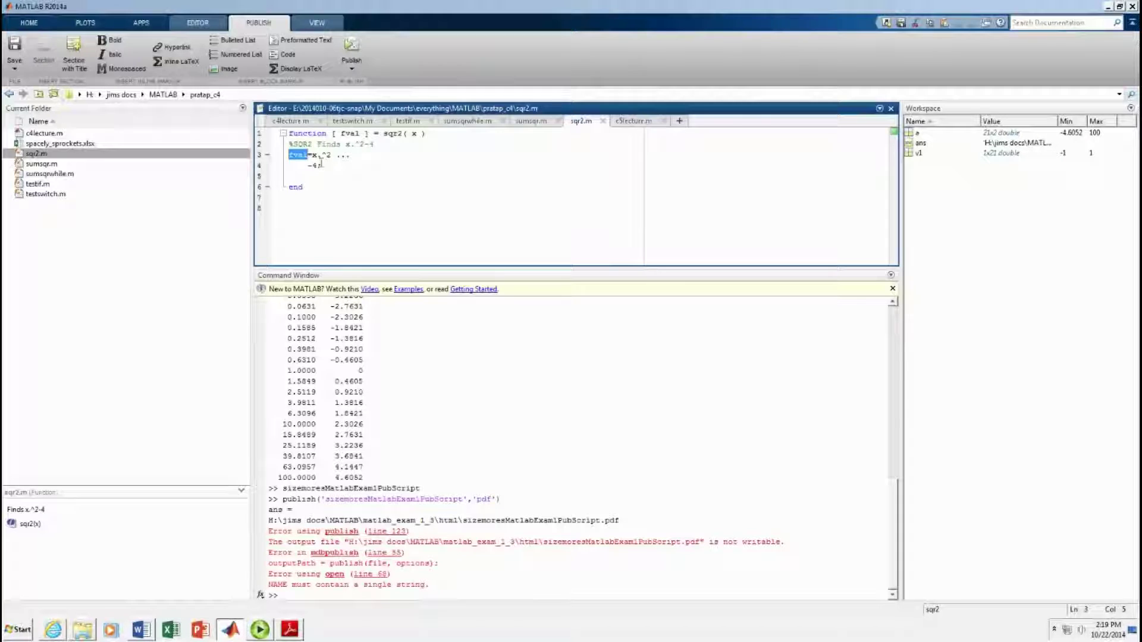
{"action": "left_click_drag", "start_coordinate": [311, 156], "coordinate": [333, 157]}
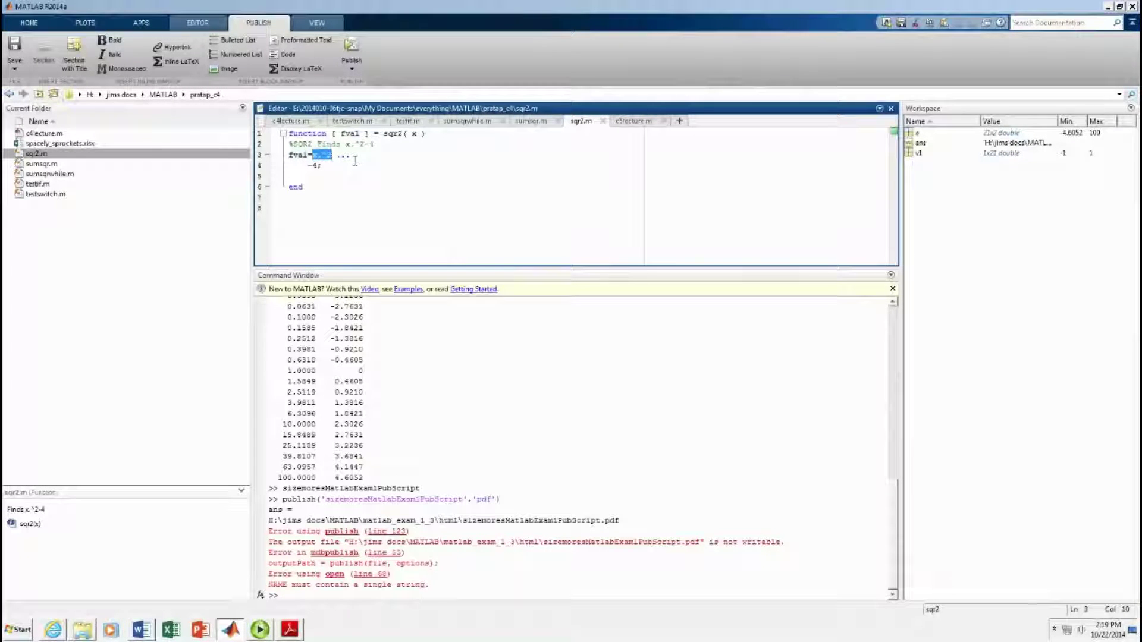
{"action": "left_click_drag", "start_coordinate": [336, 157], "coordinate": [351, 155]}
{"action": "left_click_drag", "start_coordinate": [307, 166], "coordinate": [320, 167]}
{"action": "left_click", "coordinate": [294, 123]}
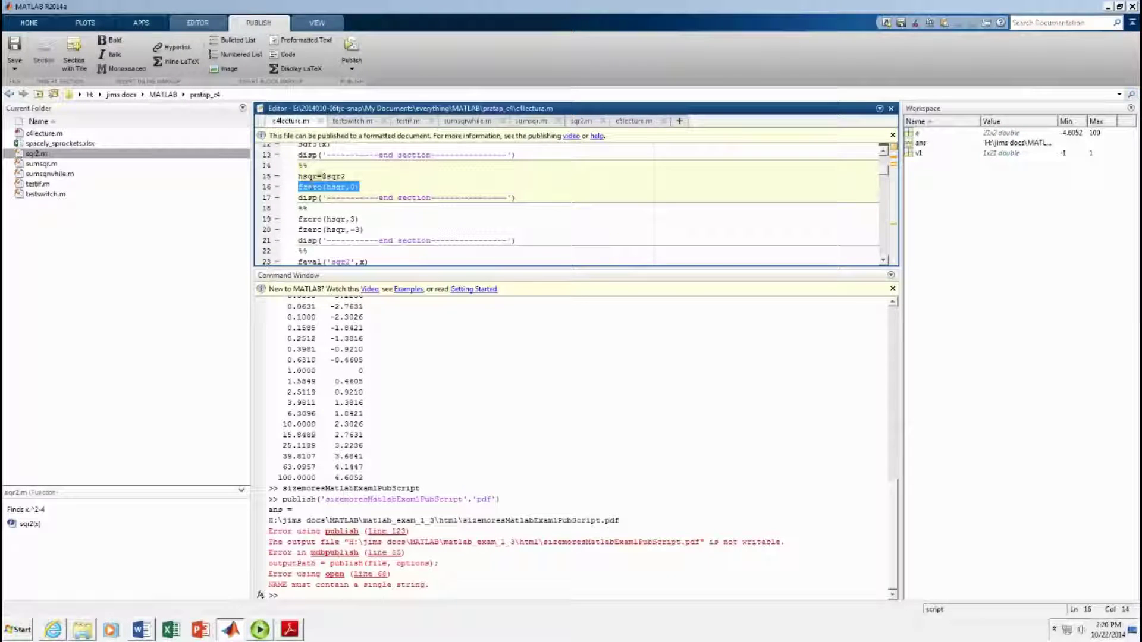
{"action": "left_click_drag", "start_coordinate": [298, 176], "coordinate": [347, 177]}
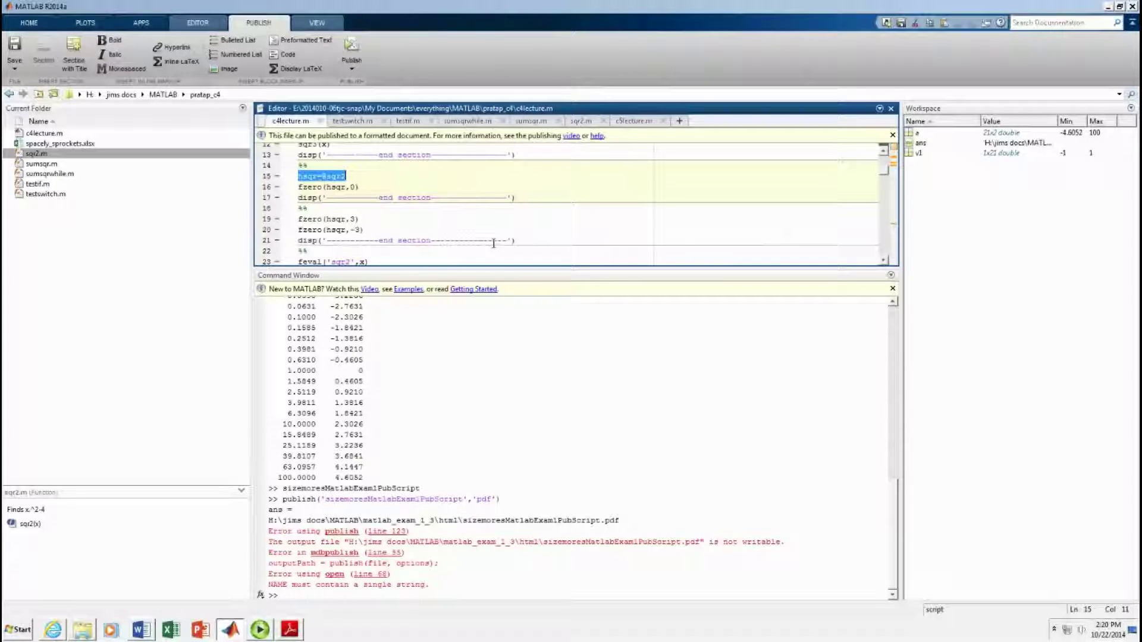
{"action": "double_click", "coordinate": [309, 188]}
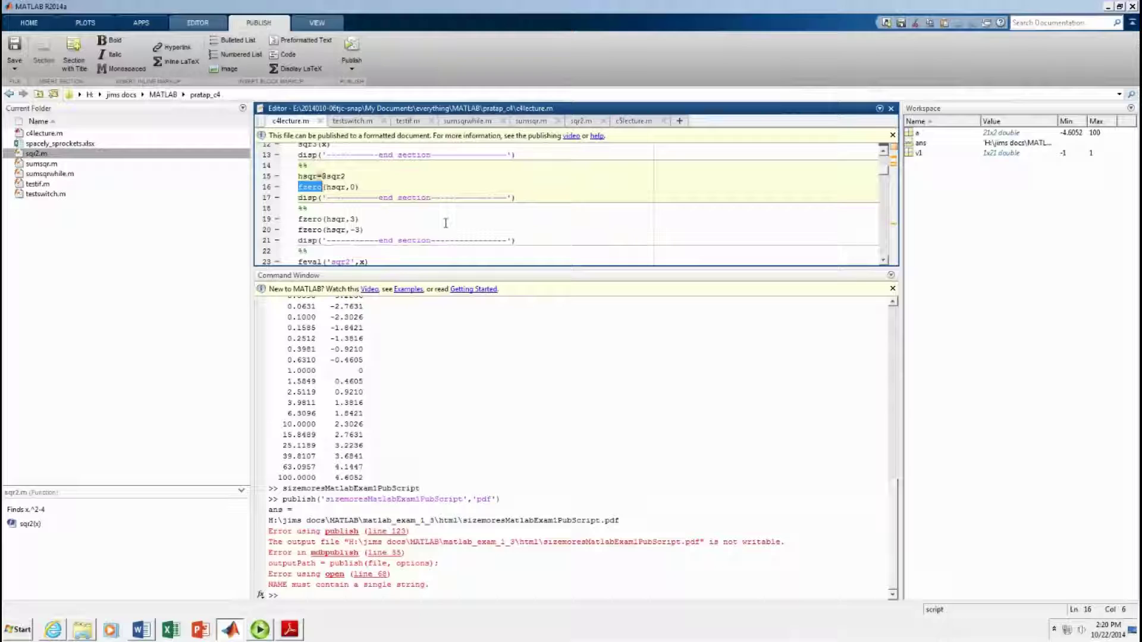
{"action": "double_click", "coordinate": [336, 187]}
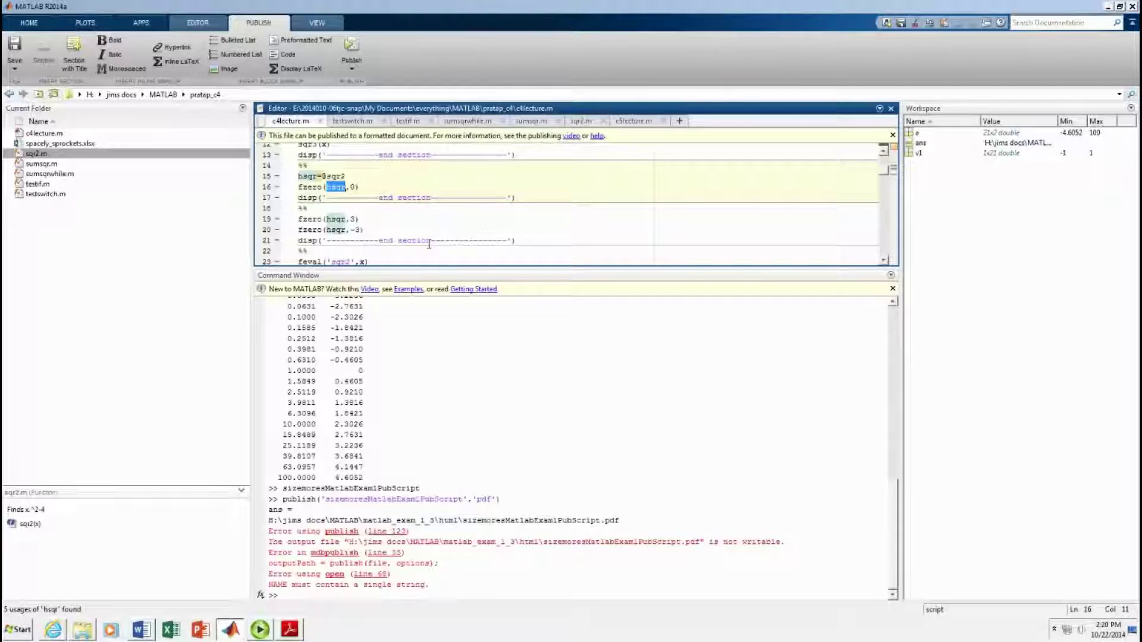
{"action": "left_click", "coordinate": [375, 186]}
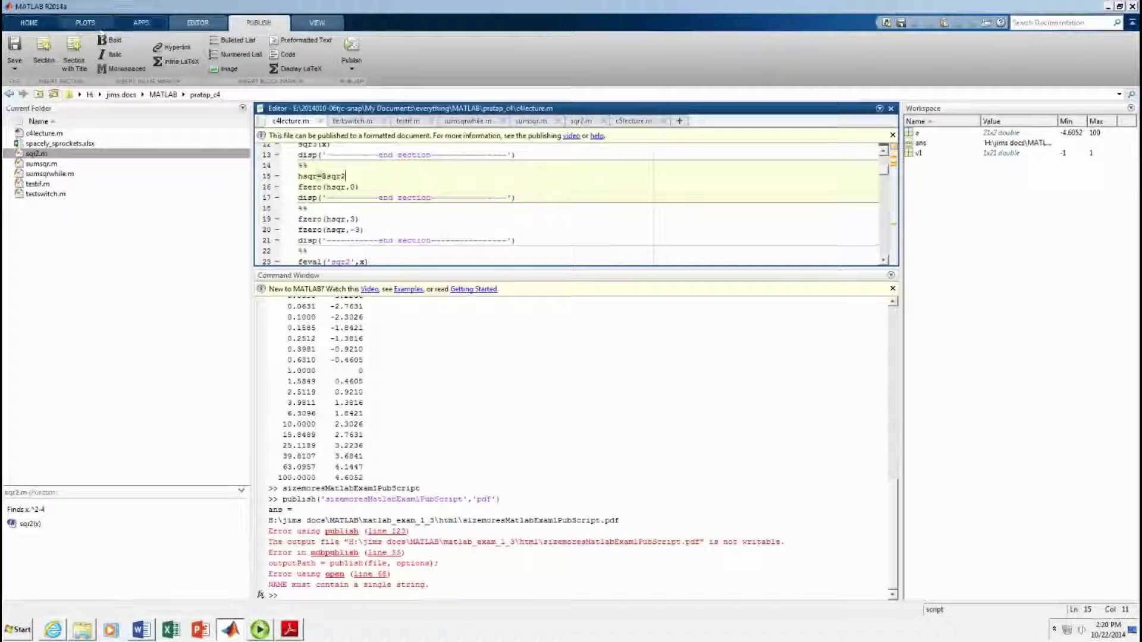
{"action": "left_click", "coordinate": [30, 24]}
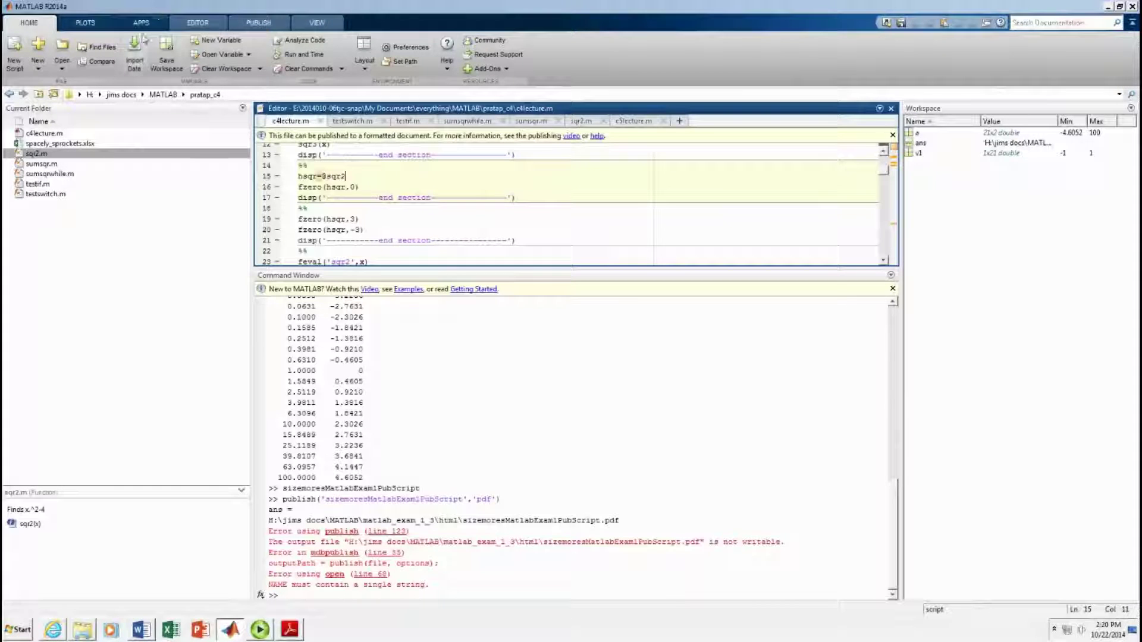
Step: Run the hsqr section and highlight the resulting ans = -2 output
{"action": "left_click", "coordinate": [190, 24]}
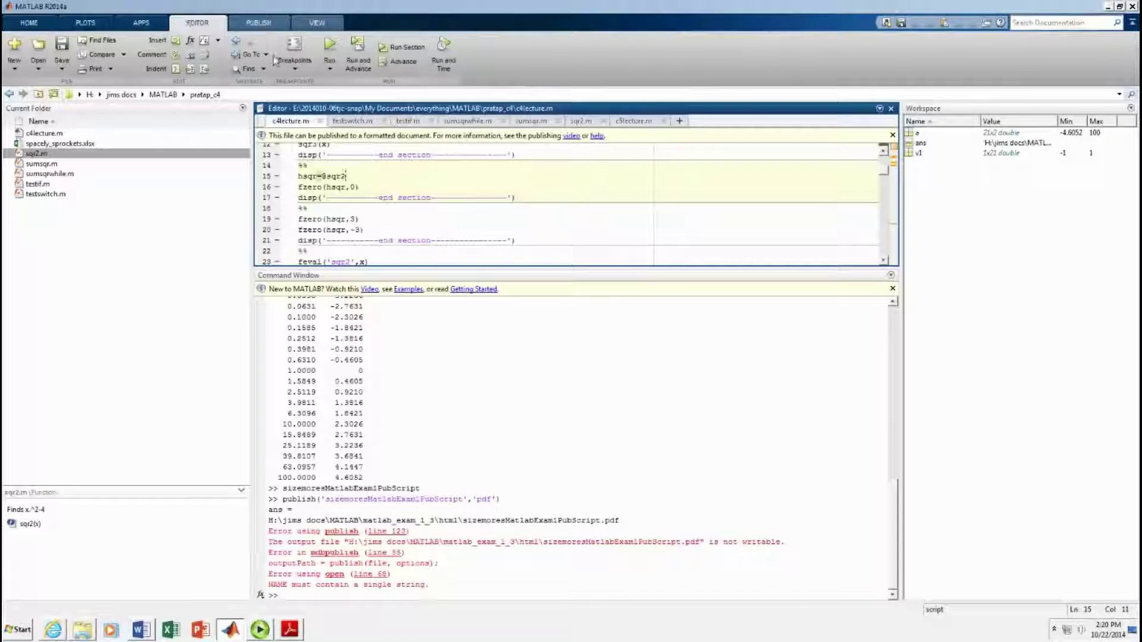
{"action": "left_click", "coordinate": [399, 49]}
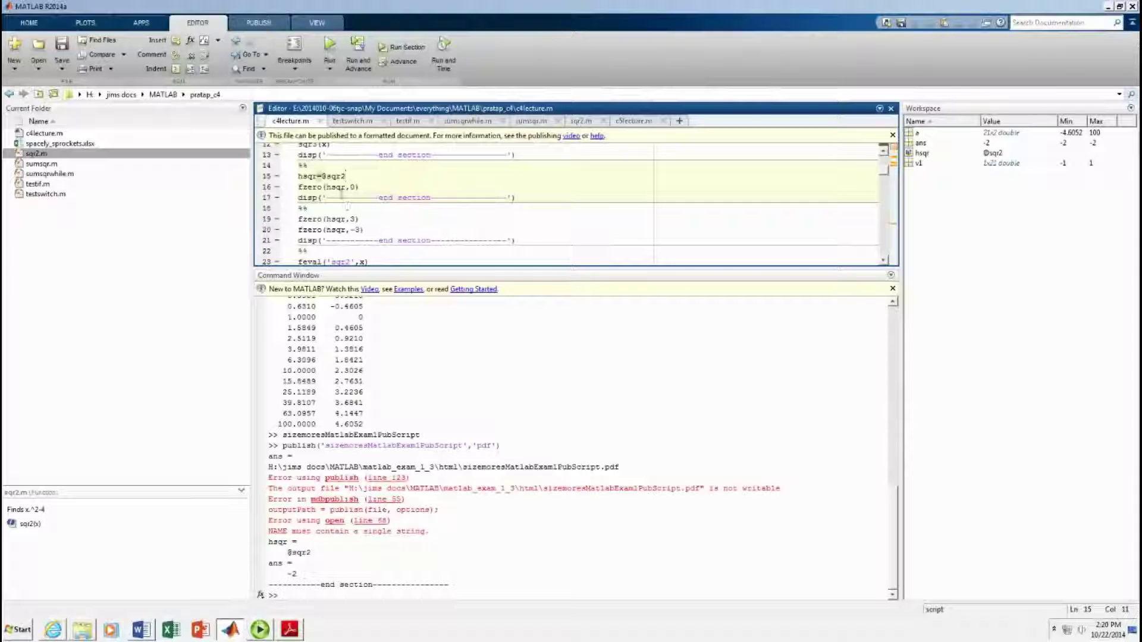
{"action": "left_click_drag", "start_coordinate": [269, 560], "coordinate": [297, 575]}
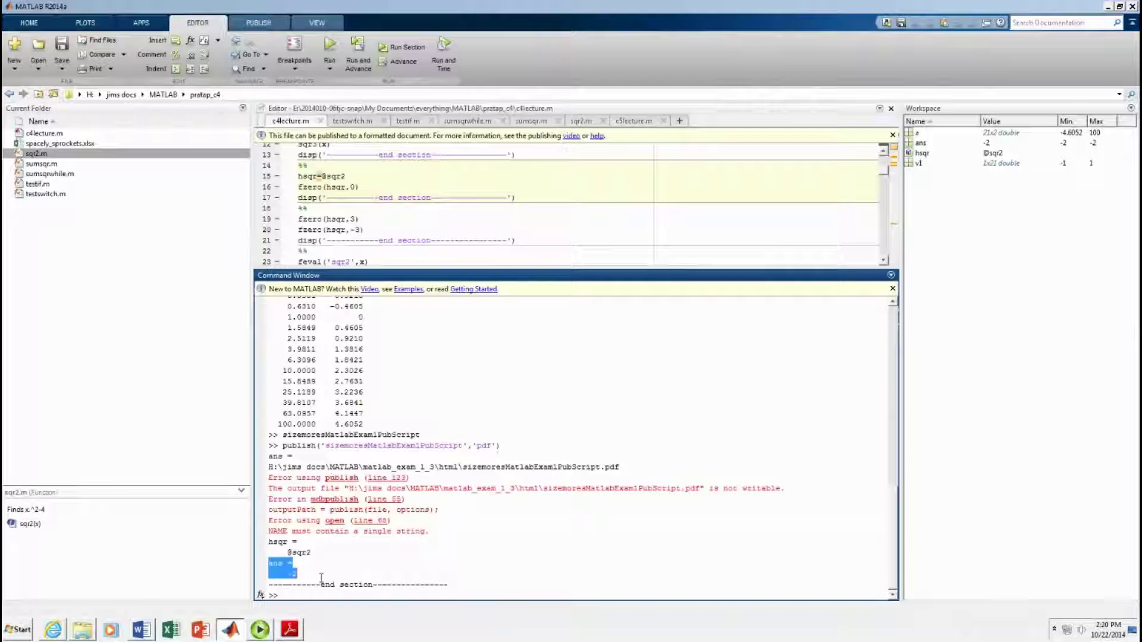
{"action": "left_click", "coordinate": [412, 222]}
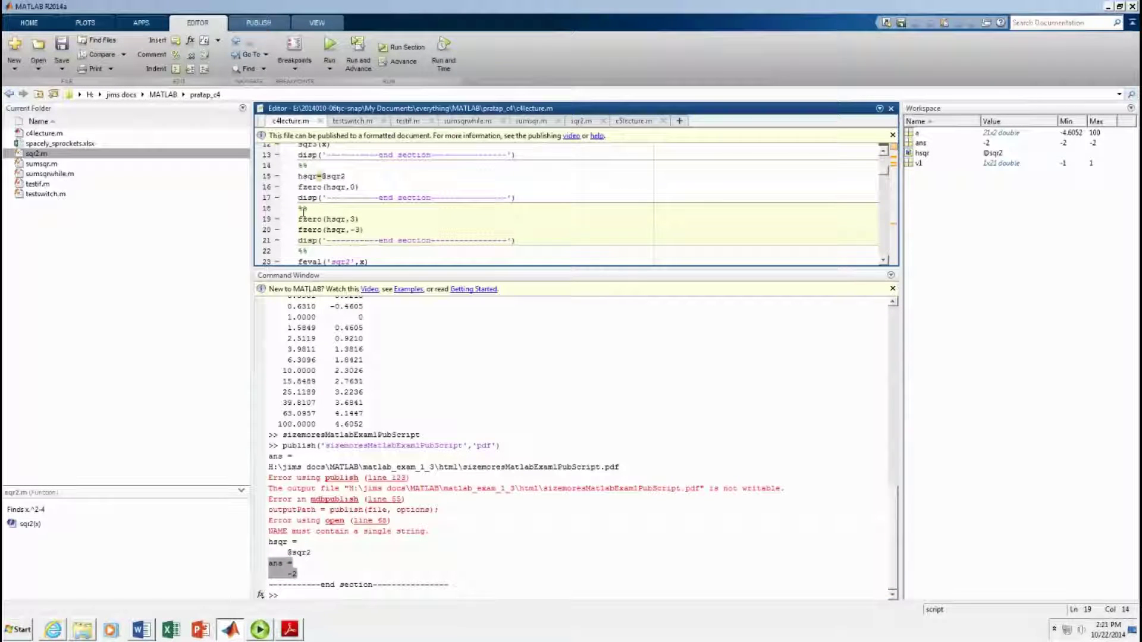
Step: Highlight starting guesses 0, 3 and -3, then run the section returning roots 2 and -2
{"action": "double_click", "coordinate": [355, 187]}
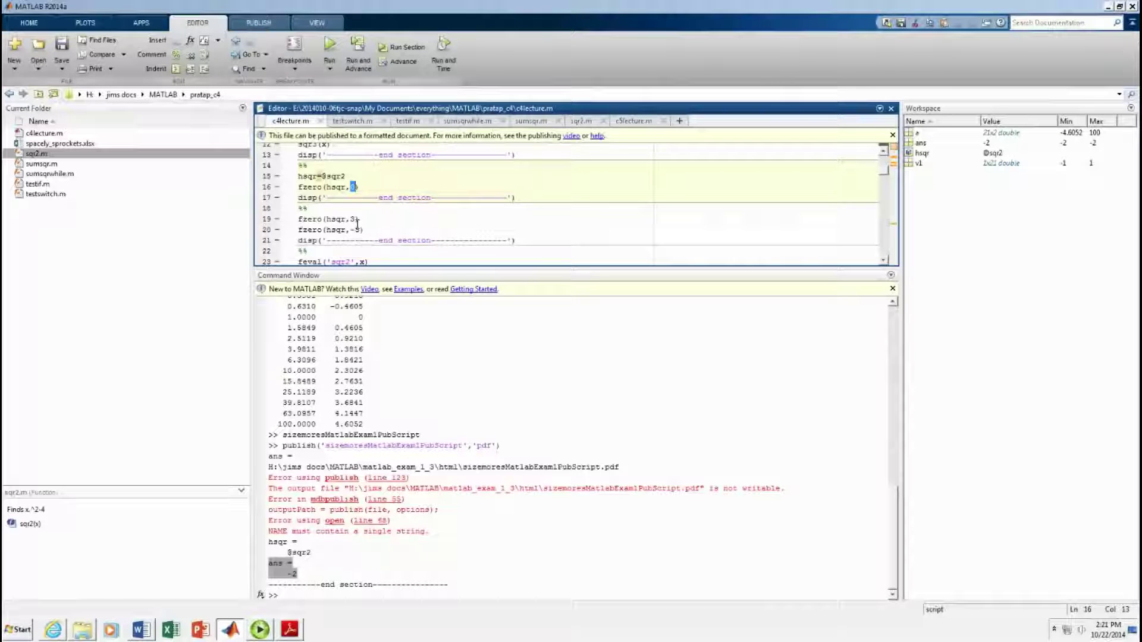
{"action": "double_click", "coordinate": [355, 220]}
{"action": "double_click", "coordinate": [357, 229]}
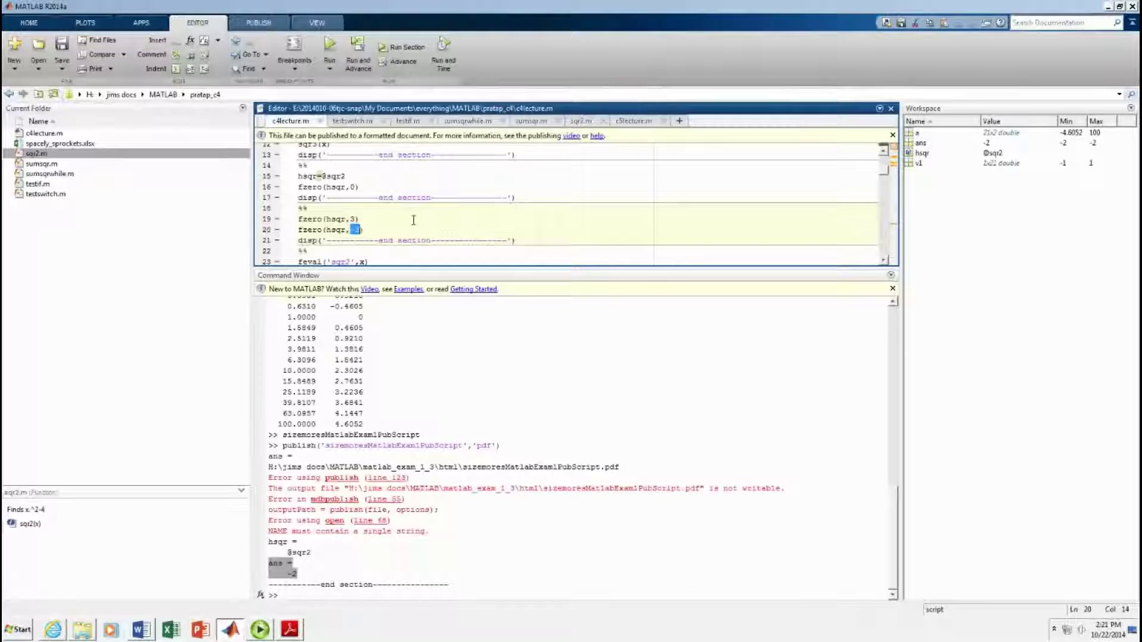
{"action": "left_click", "coordinate": [408, 49]}
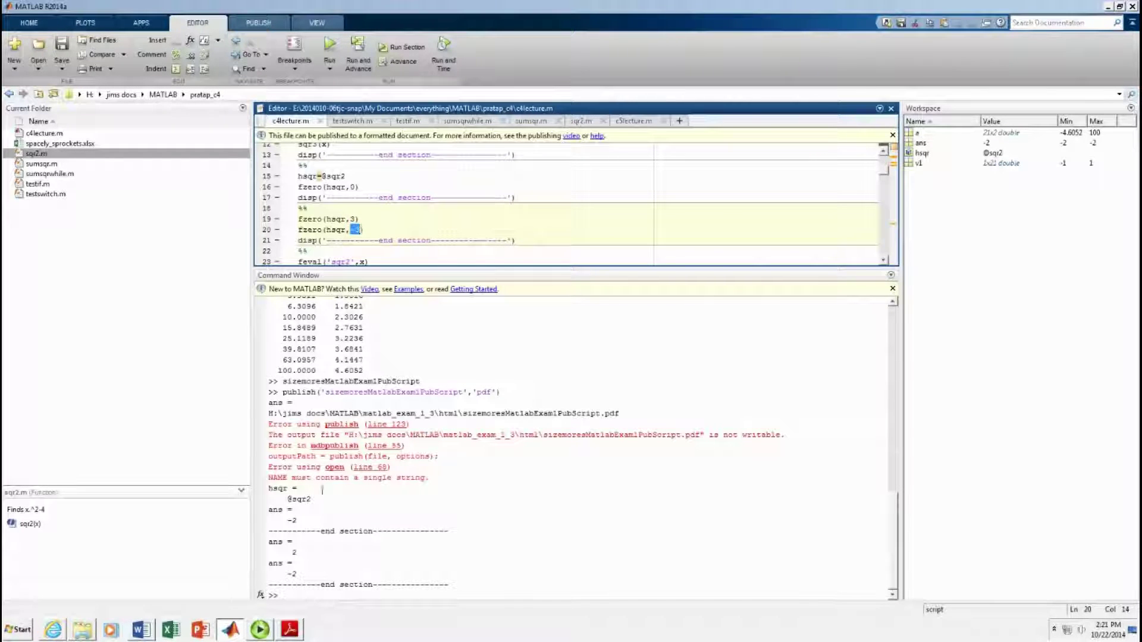
{"action": "double_click", "coordinate": [354, 218]}
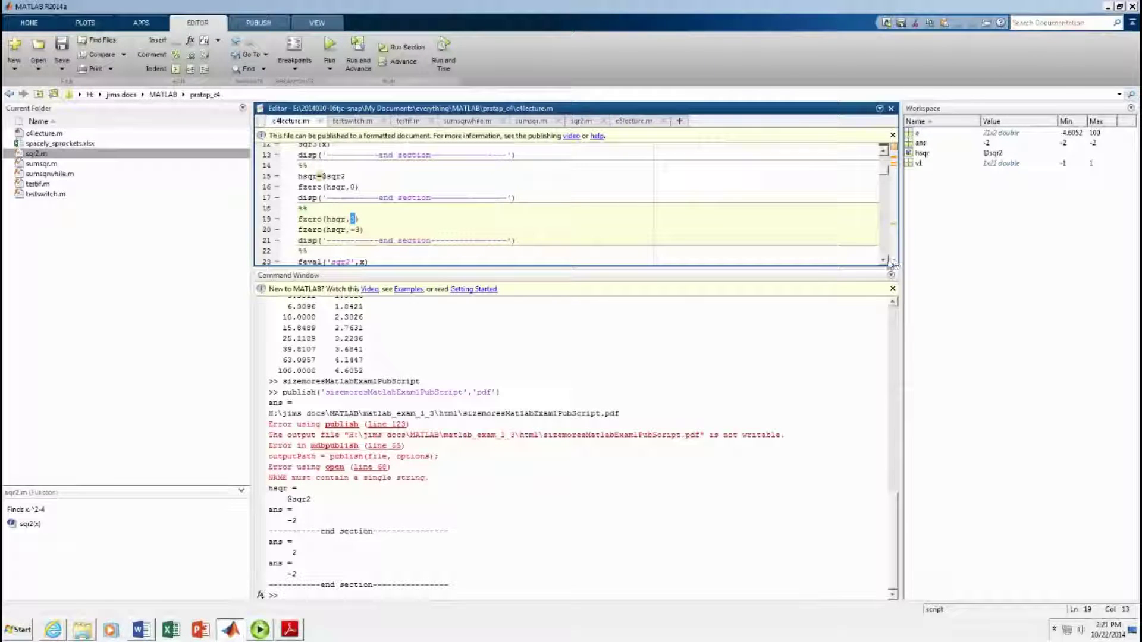
{"action": "scroll", "coordinate": [888, 260], "scroll_direction": "down", "scroll_amount": 1}
{"action": "scroll", "coordinate": [888, 261], "scroll_direction": "down", "scroll_amount": 1}
{"action": "scroll", "coordinate": [804, 263], "scroll_direction": "down", "scroll_amount": 1}
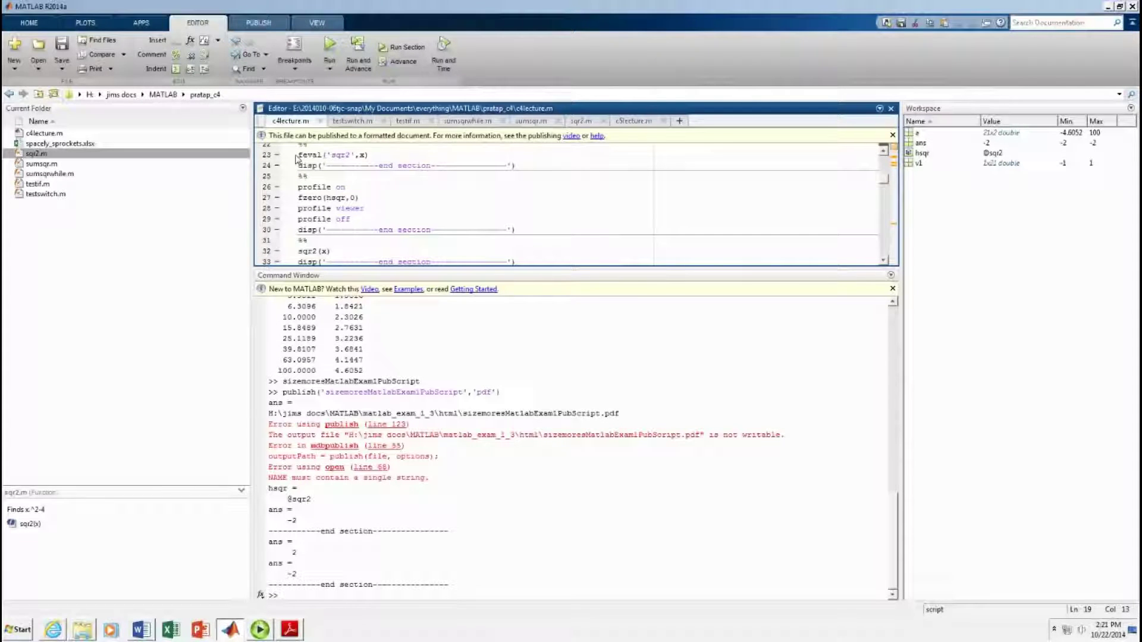
Step: Run the feval('sqr2',x) section, hit the undefined-x error, then set x=4 in the Command Window
{"action": "left_click_drag", "start_coordinate": [302, 160], "coordinate": [439, 159]}
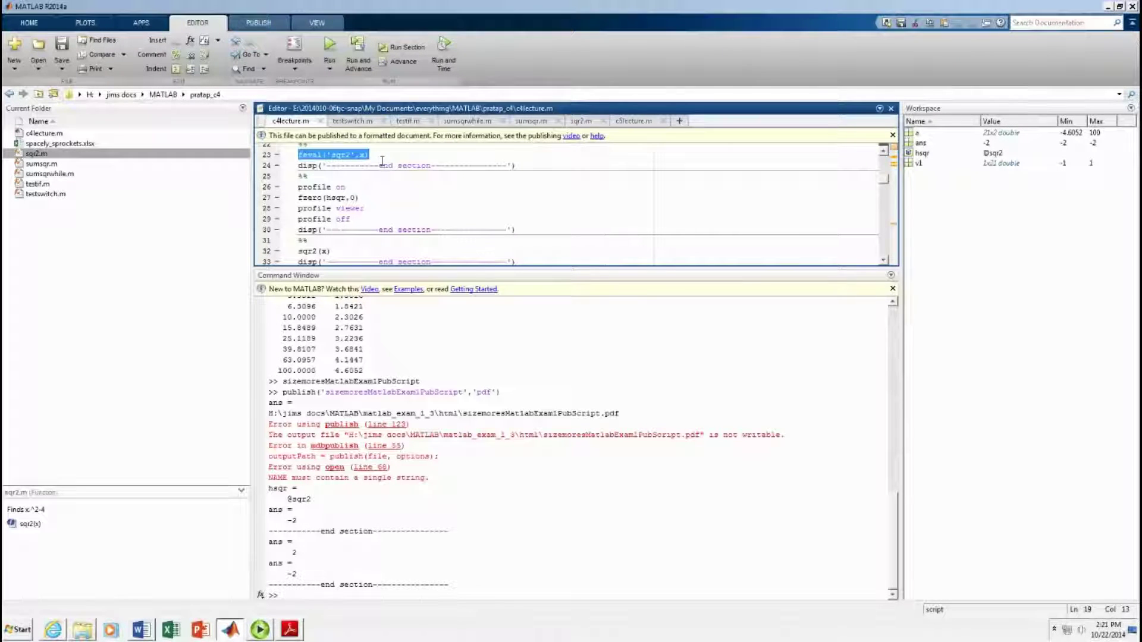
{"action": "left_click", "coordinate": [439, 158]}
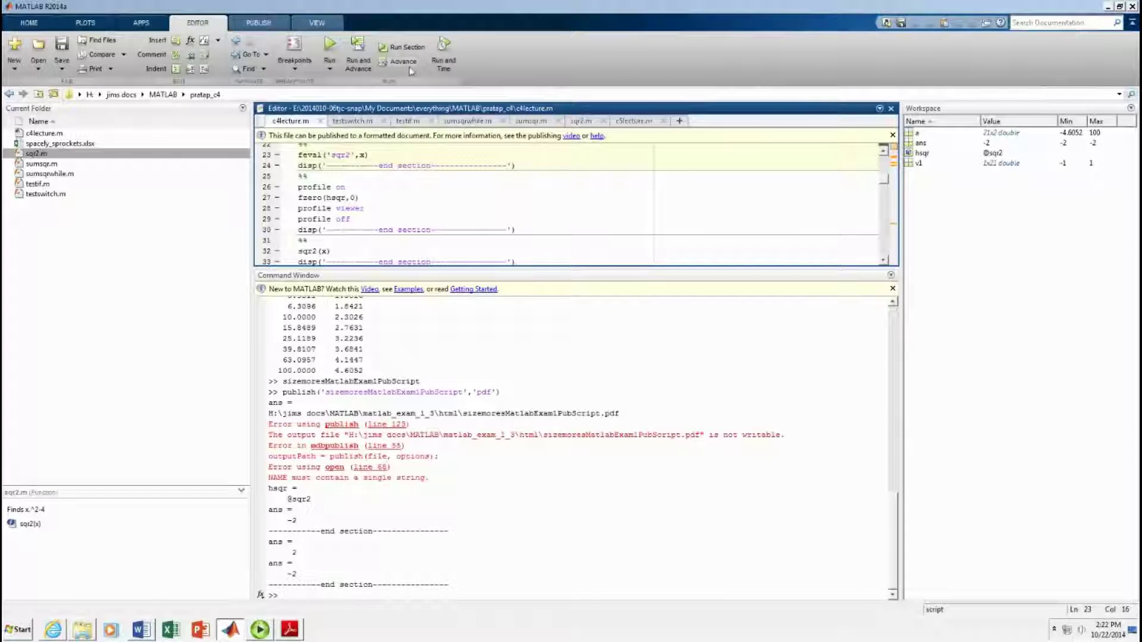
{"action": "left_click", "coordinate": [406, 48]}
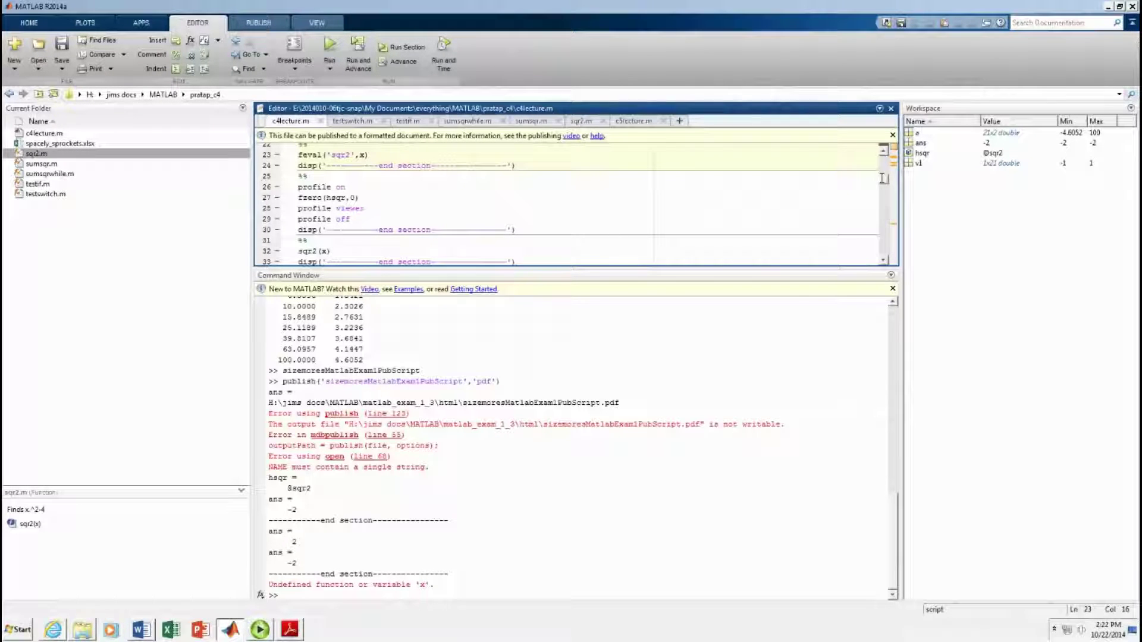
{"action": "scroll", "coordinate": [882, 178], "scroll_direction": "up", "scroll_amount": 4}
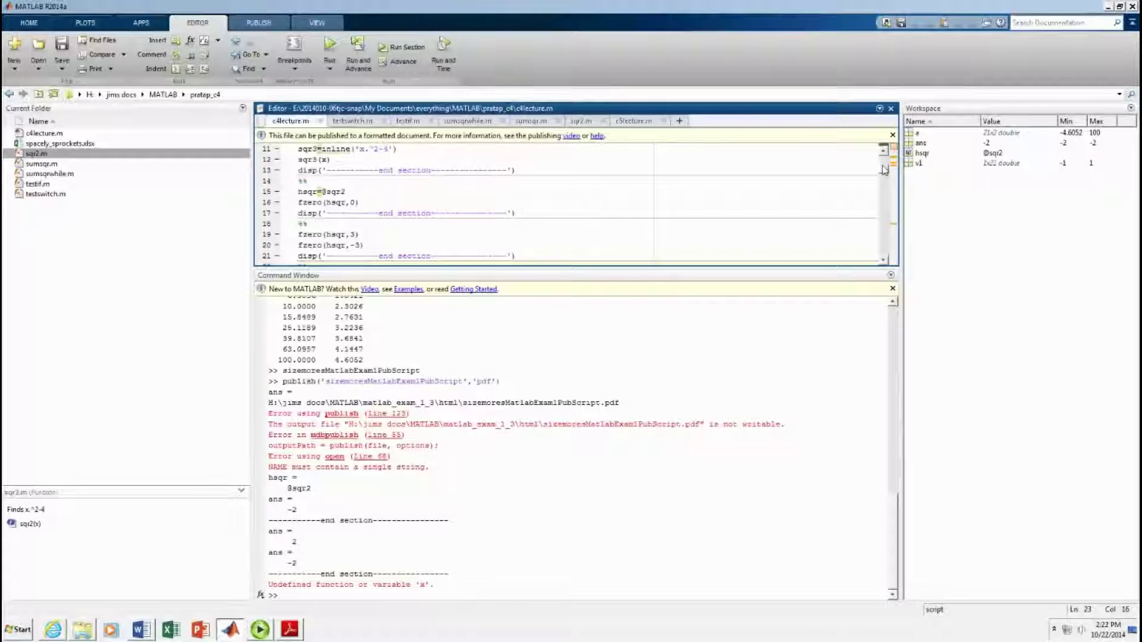
{"action": "scroll", "coordinate": [883, 161], "scroll_direction": "up", "scroll_amount": 2}
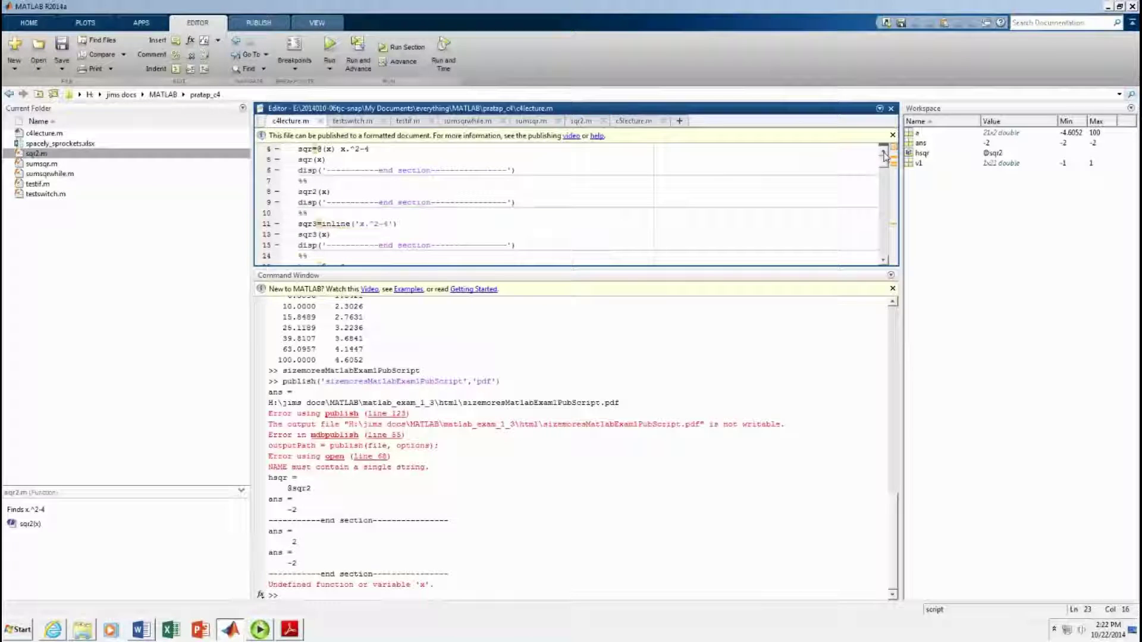
{"action": "scroll", "coordinate": [882, 254], "scroll_direction": "down", "scroll_amount": 3}
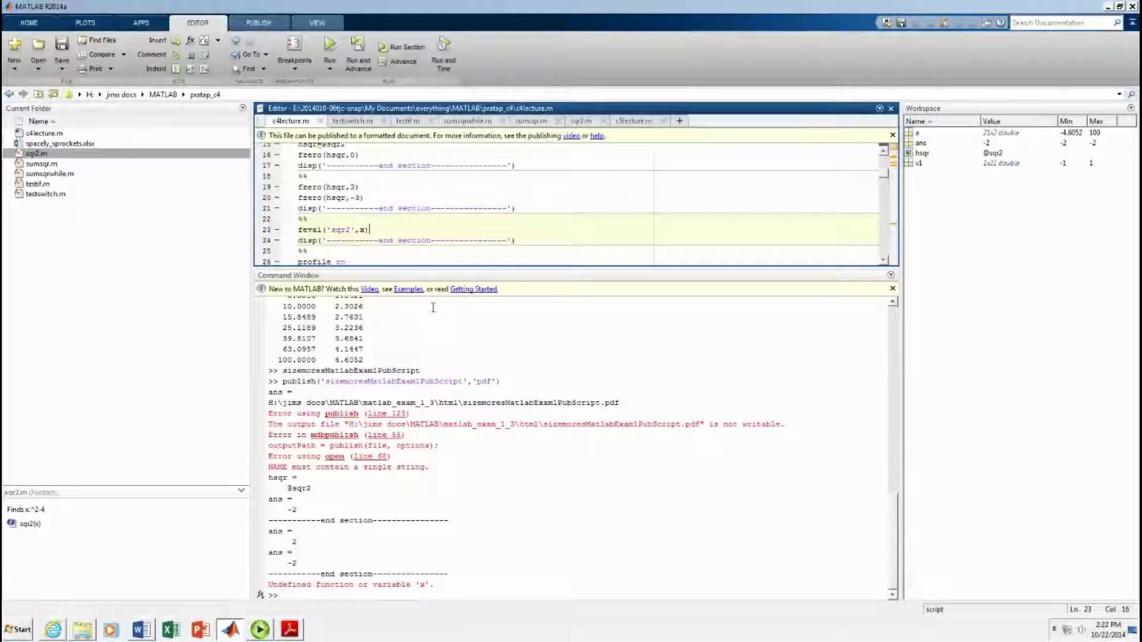
{"action": "left_click", "coordinate": [367, 598]}
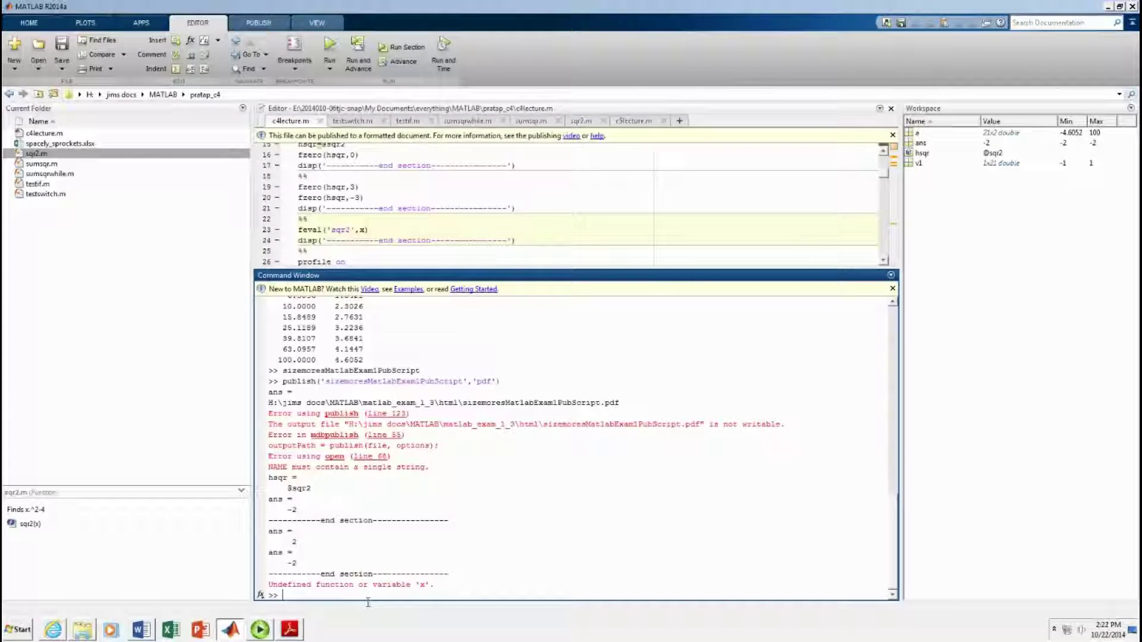
{"action": "type", "text": "x="}
{"action": "type", "text": "4;"}
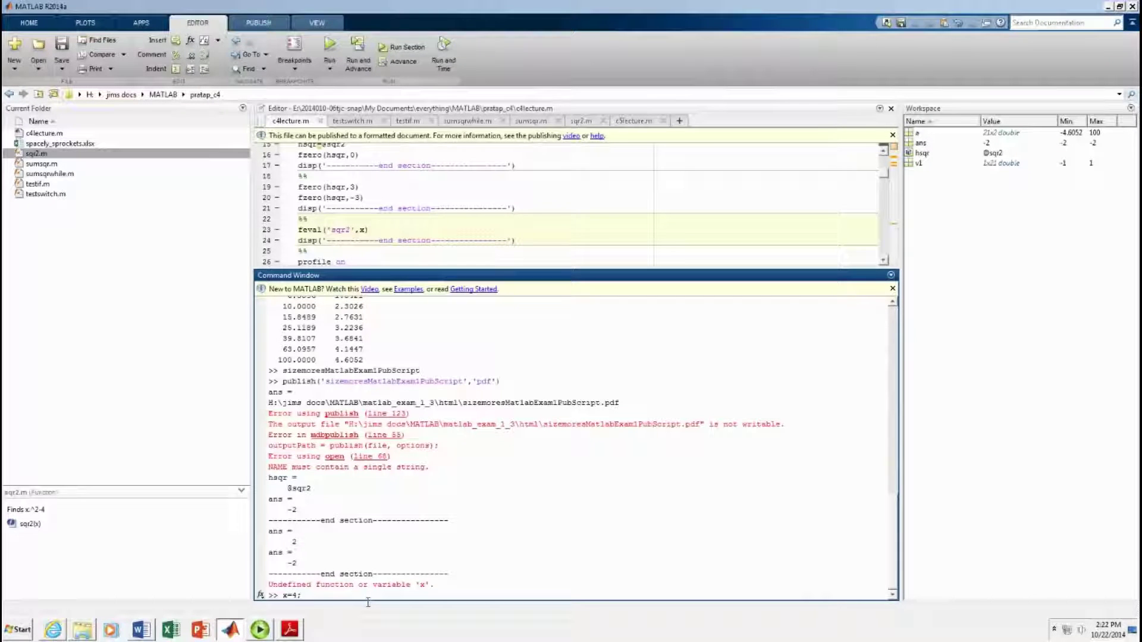
{"action": "key", "text": "Return"}
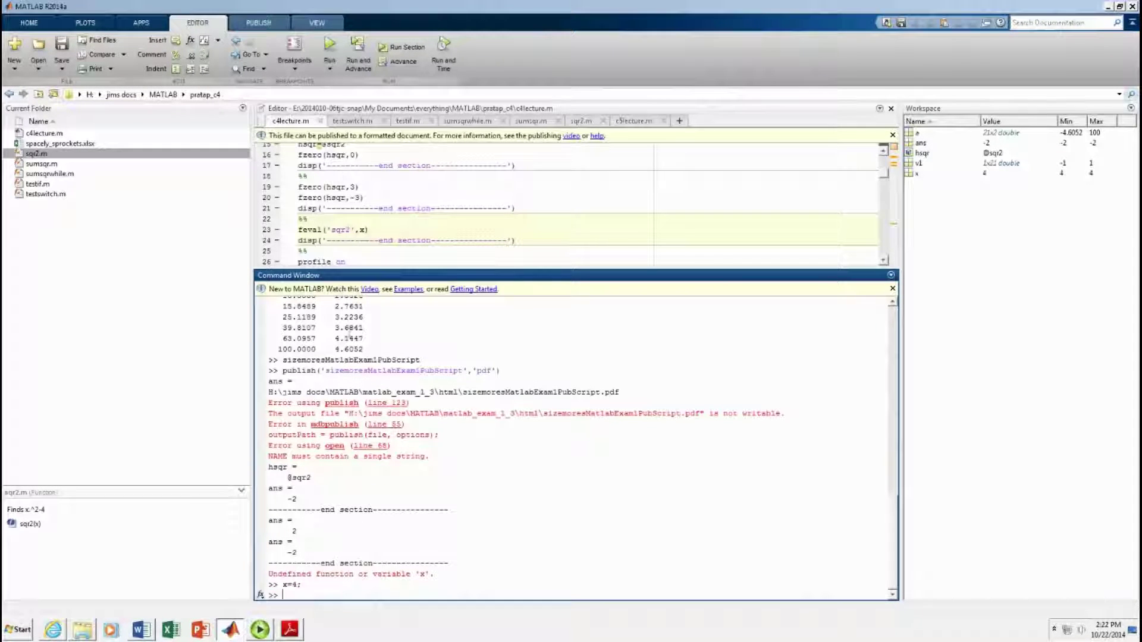
{"action": "left_click", "coordinate": [392, 231]}
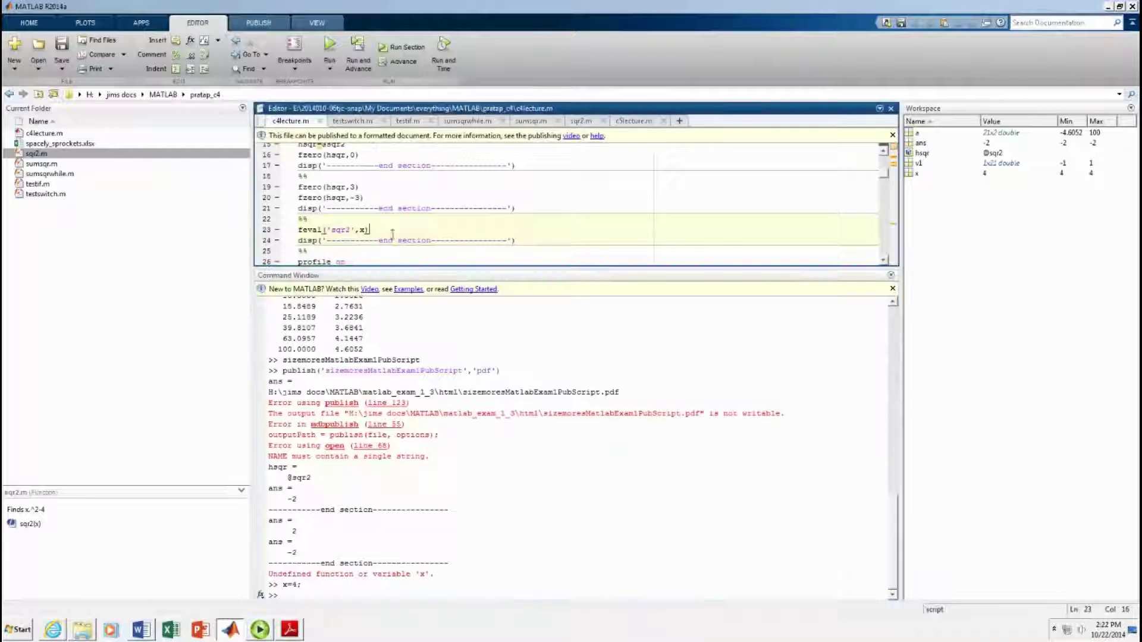
Step: Rerun the feval section for ans = 12, then scroll down to the profiling section
{"action": "left_click", "coordinate": [407, 48]}
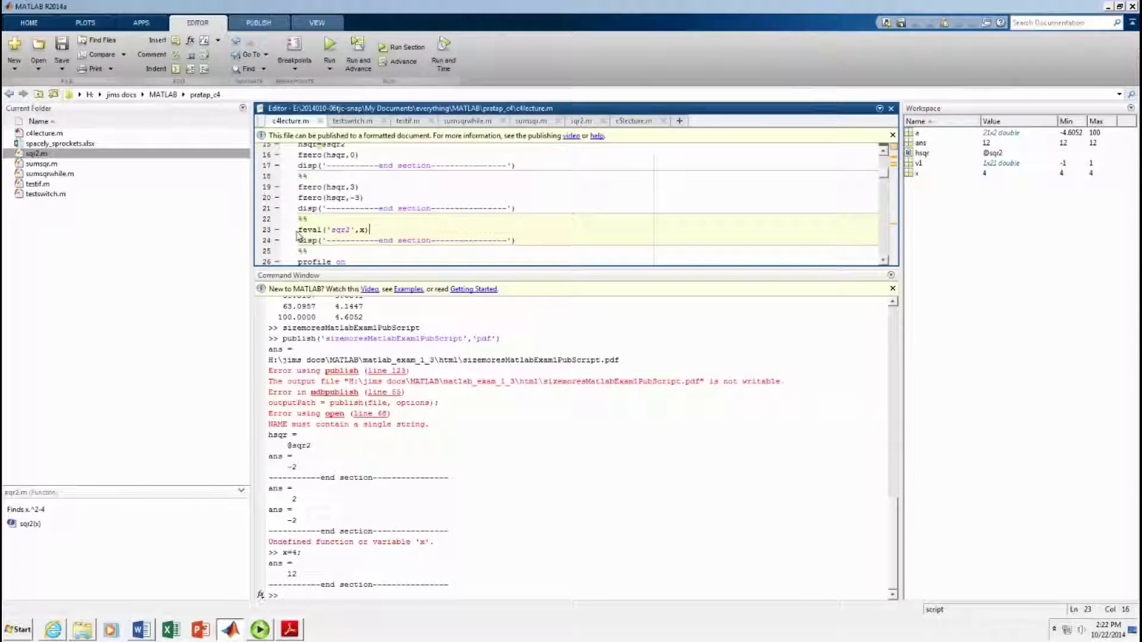
{"action": "left_click_drag", "start_coordinate": [298, 229], "coordinate": [368, 230]}
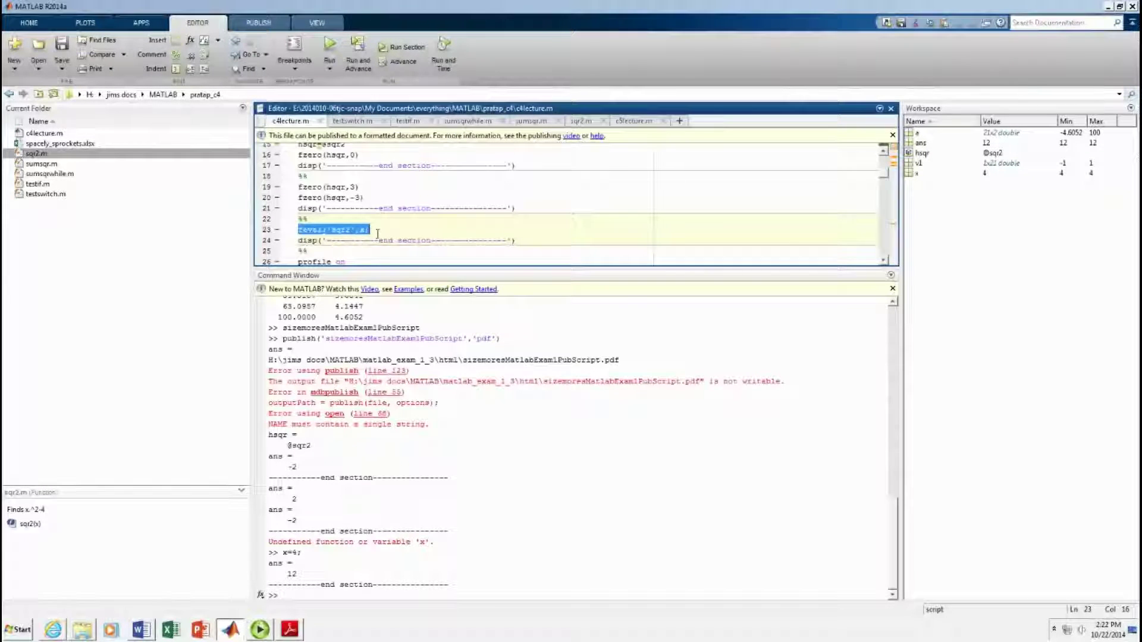
{"action": "left_click", "coordinate": [887, 253]}
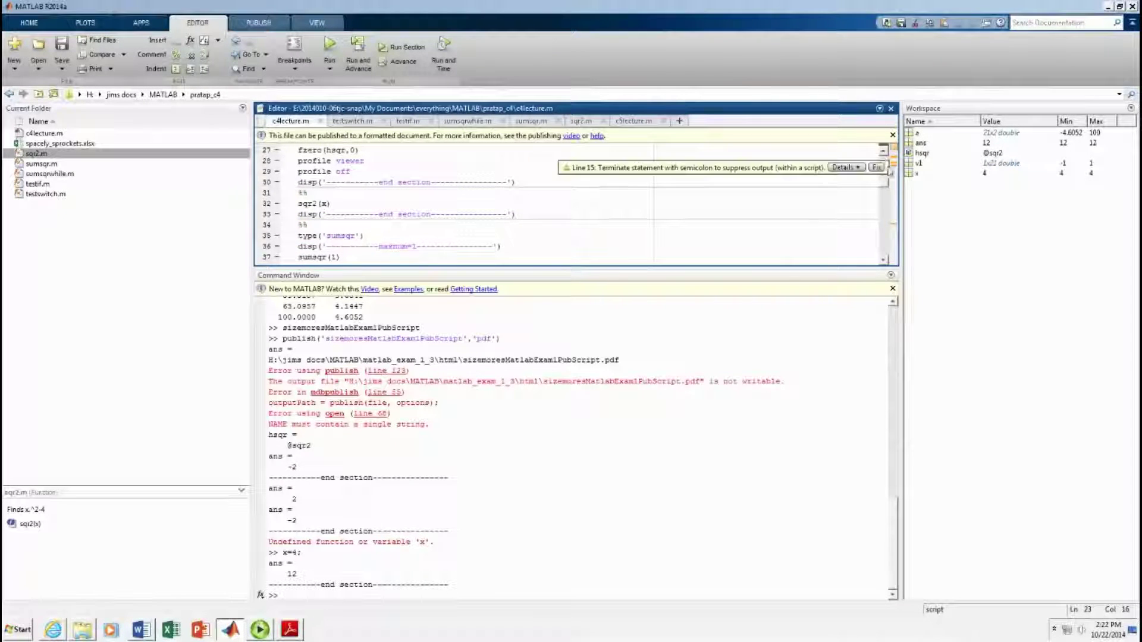
{"action": "scroll", "coordinate": [624, 215], "scroll_direction": "up", "scroll_amount": 1}
{"action": "scroll", "coordinate": [580, 240], "scroll_direction": "up", "scroll_amount": 2}
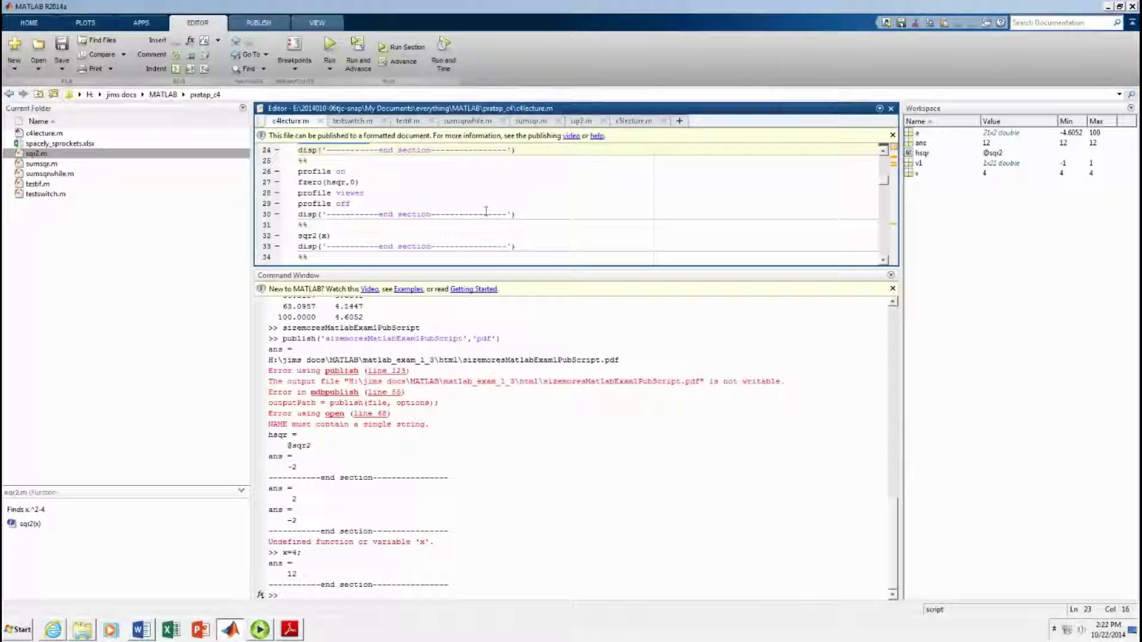
{"action": "left_click", "coordinate": [398, 184]}
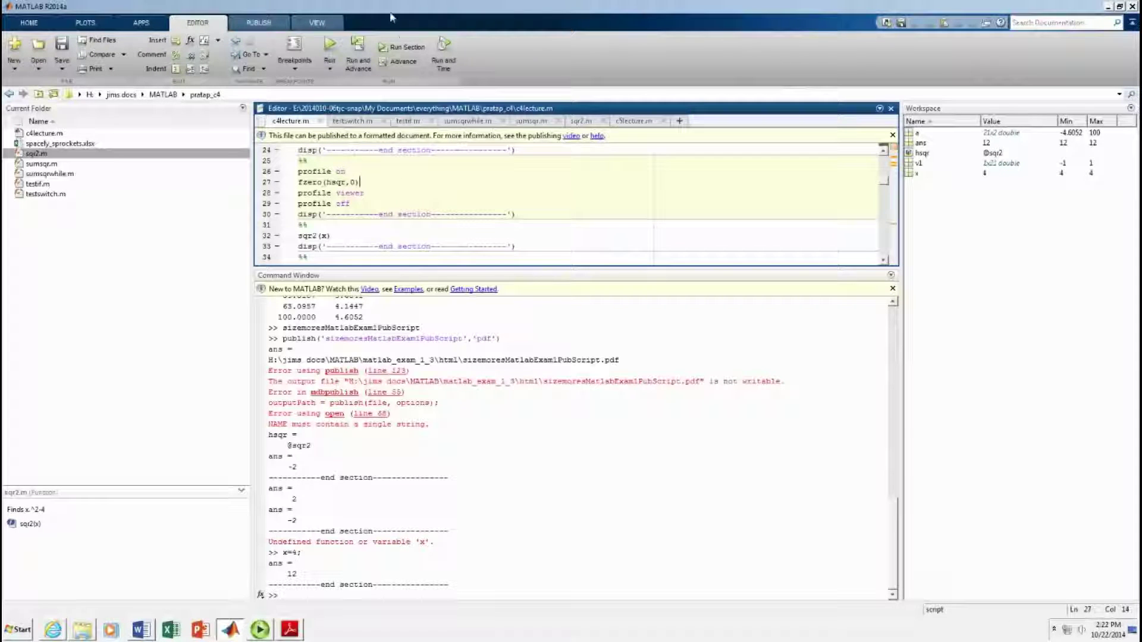
Step: Run the profiling section, close the Profile Summary, and highlight the profile on, viewer and off lines
{"action": "left_click", "coordinate": [402, 52]}
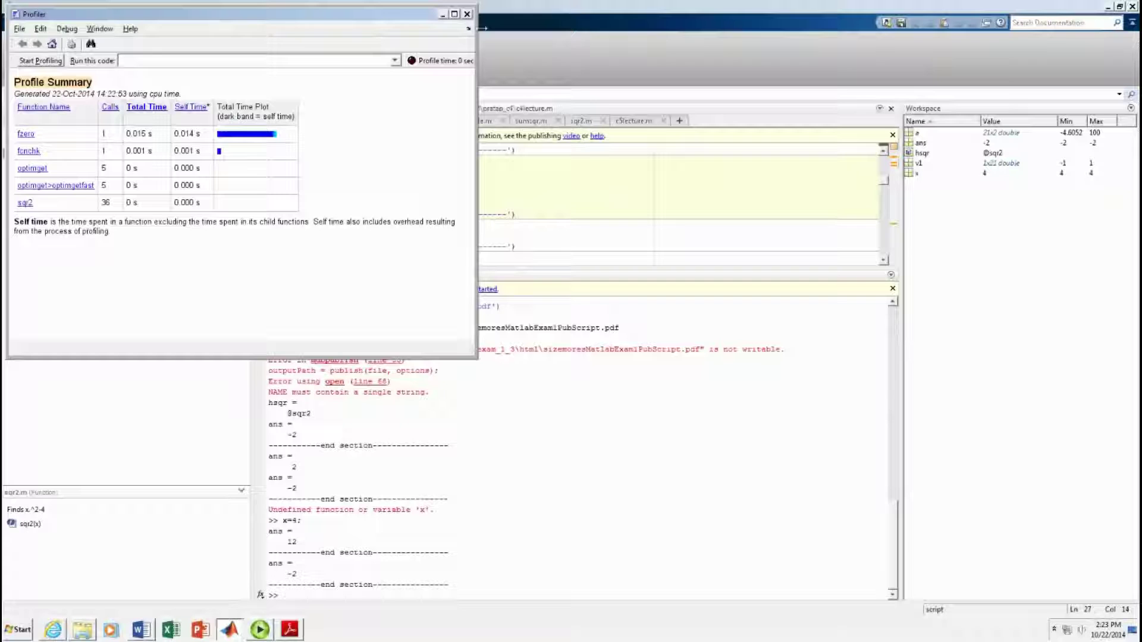
{"action": "left_click", "coordinate": [466, 15]}
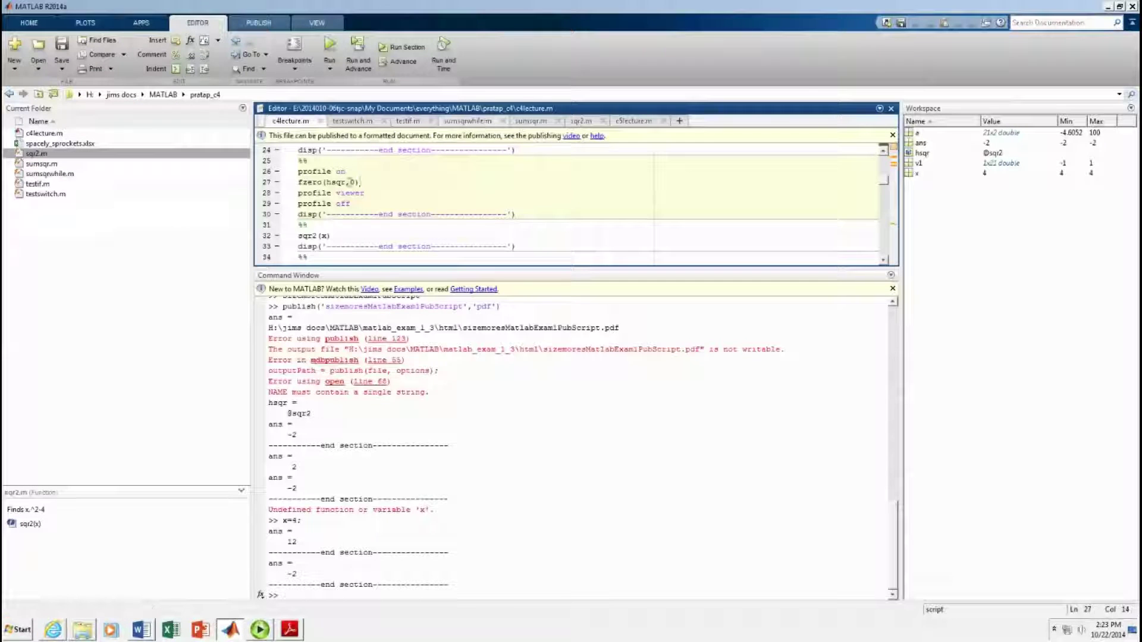
{"action": "left_click_drag", "start_coordinate": [298, 172], "coordinate": [368, 175]}
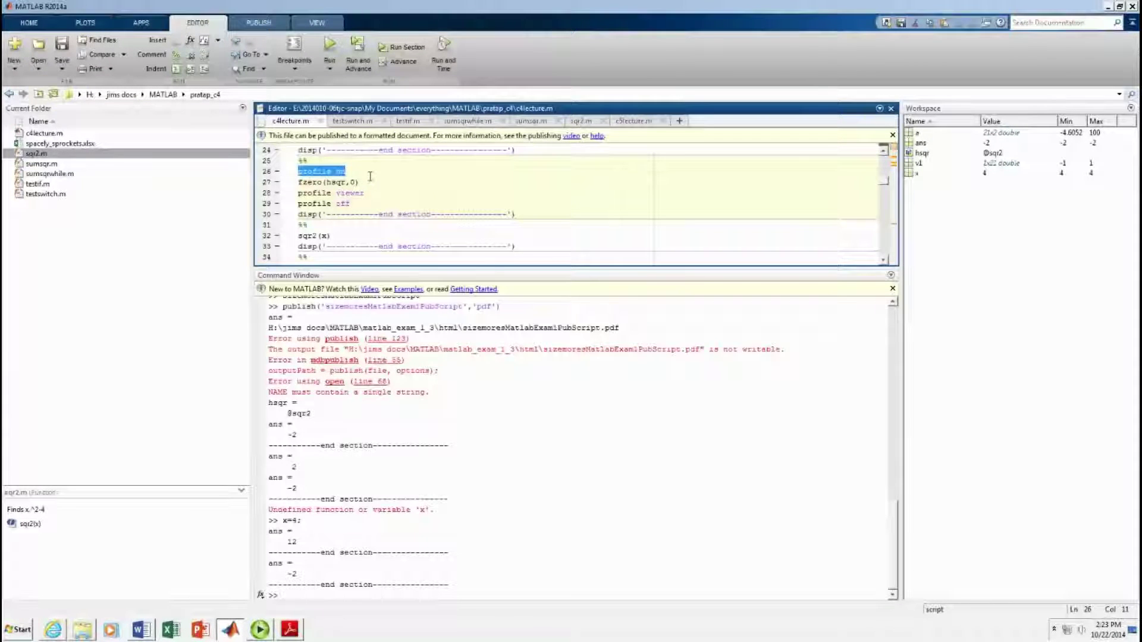
{"action": "left_click_drag", "start_coordinate": [298, 193], "coordinate": [366, 195]}
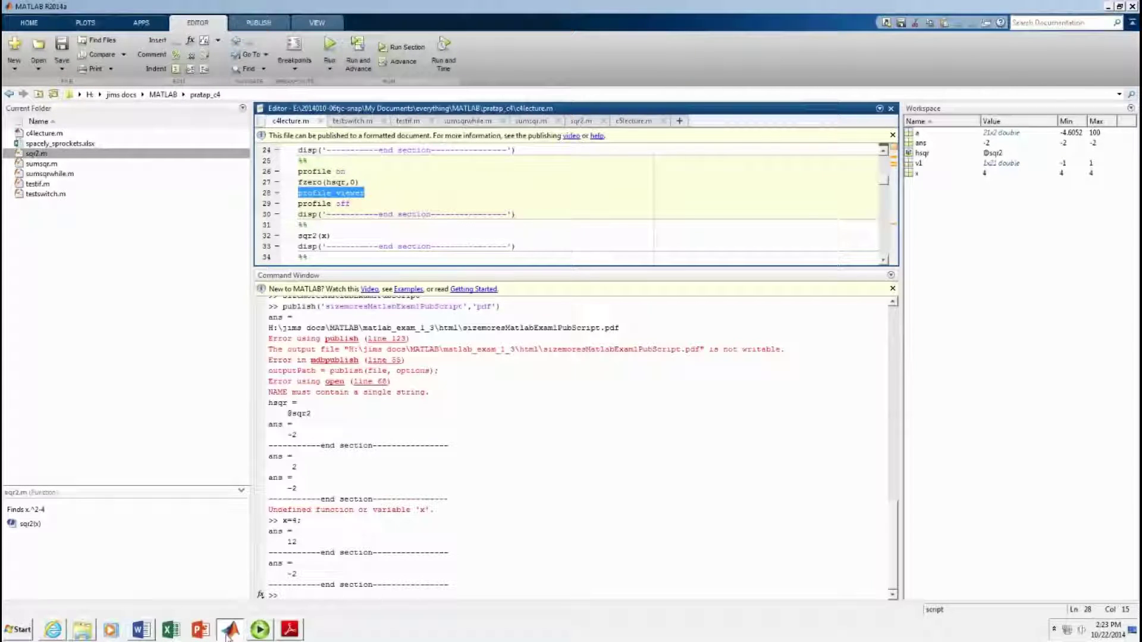
{"action": "left_click_drag", "start_coordinate": [300, 204], "coordinate": [362, 206]}
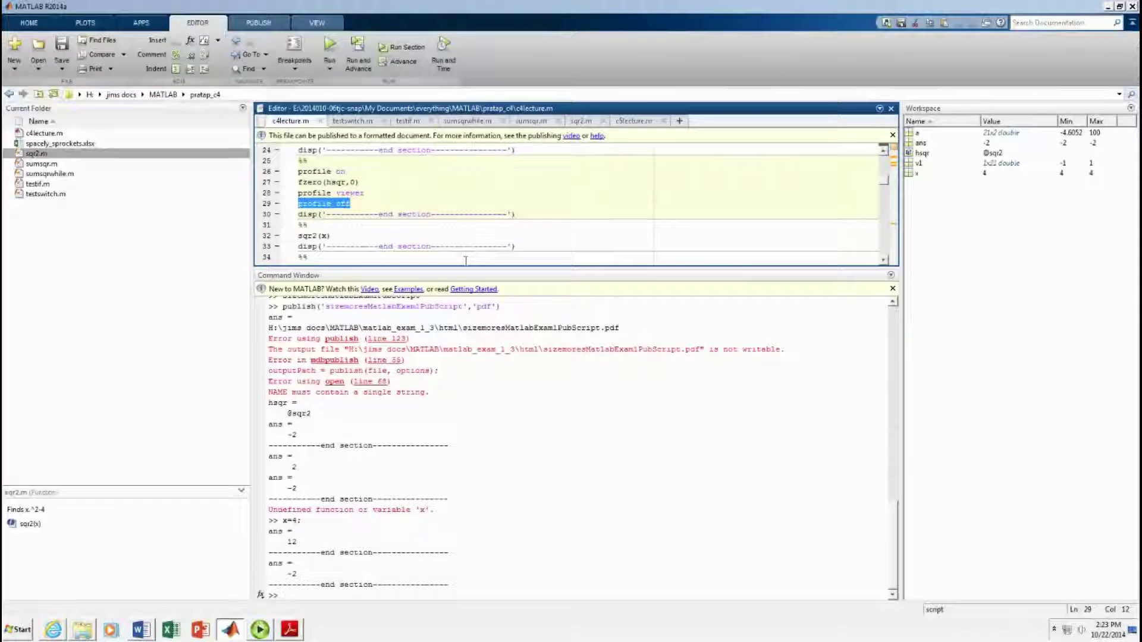
{"action": "left_click", "coordinate": [361, 236]}
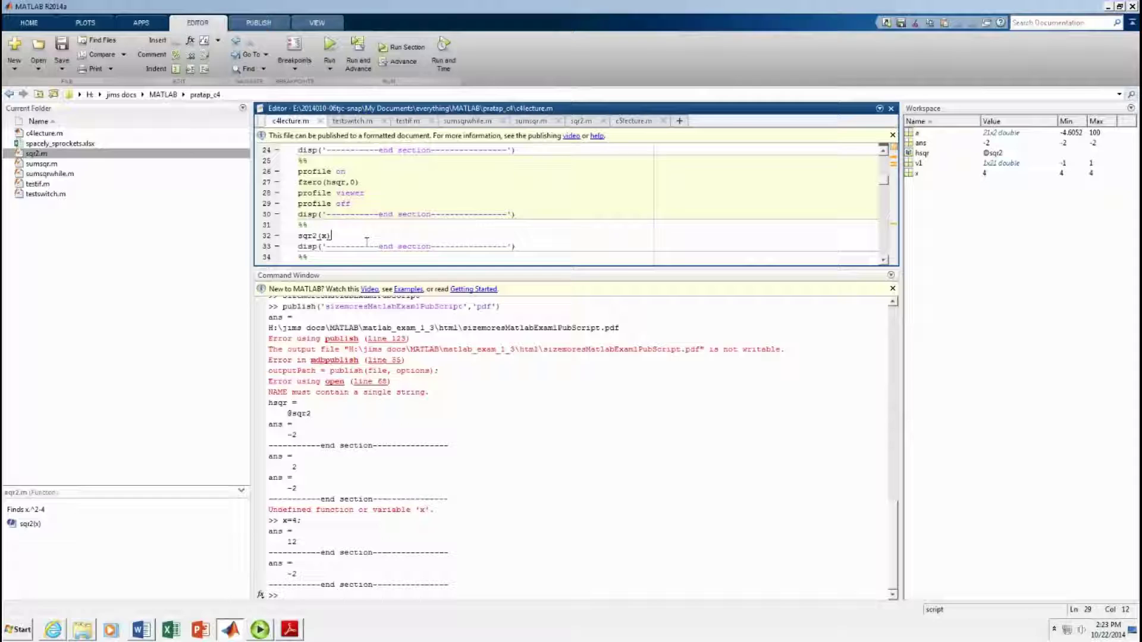
Step: Run the sqr2(x) section, mark the ans = 12 output, and scroll down to the sumsqr calls
{"action": "left_click", "coordinate": [393, 52]}
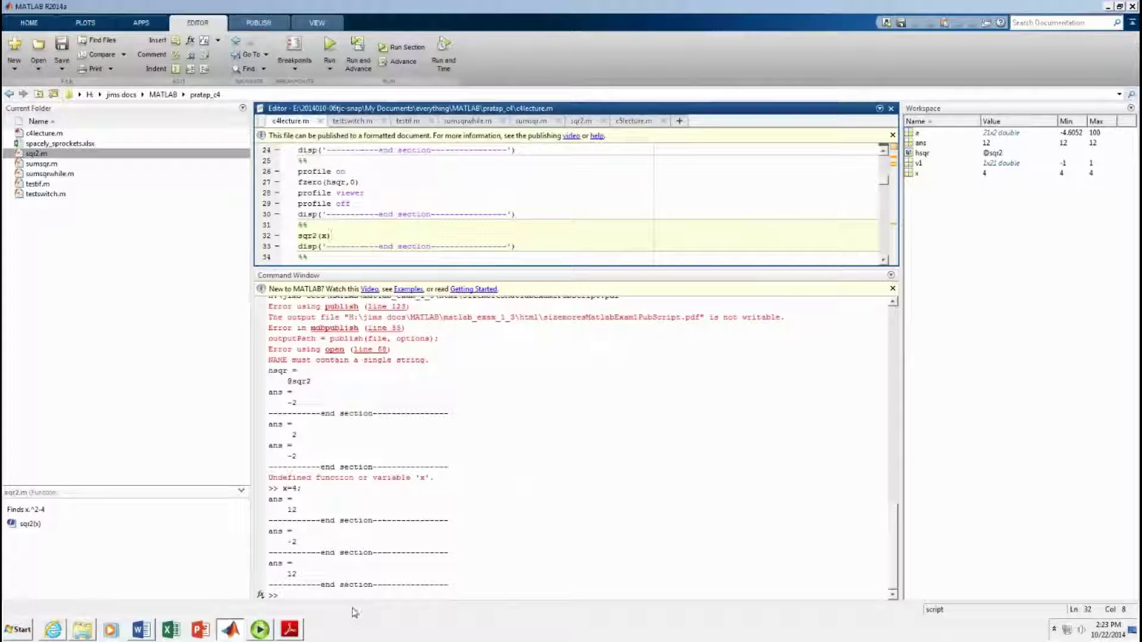
{"action": "left_click", "coordinate": [408, 46]}
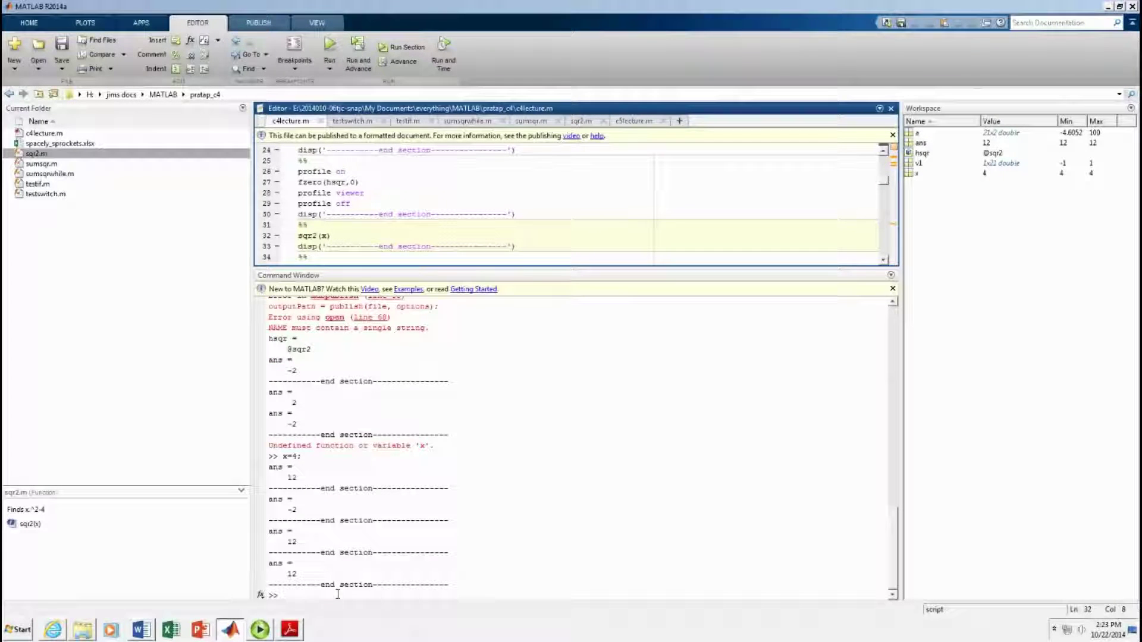
{"action": "left_click_drag", "start_coordinate": [267, 530], "coordinate": [298, 547]}
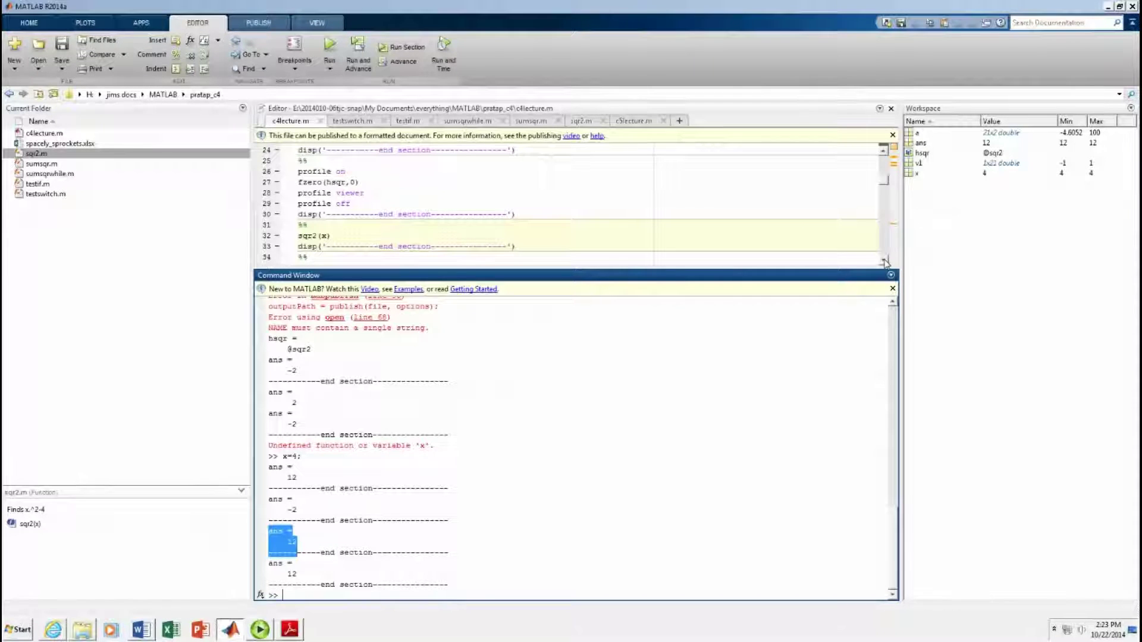
{"action": "left_click", "coordinate": [884, 261]}
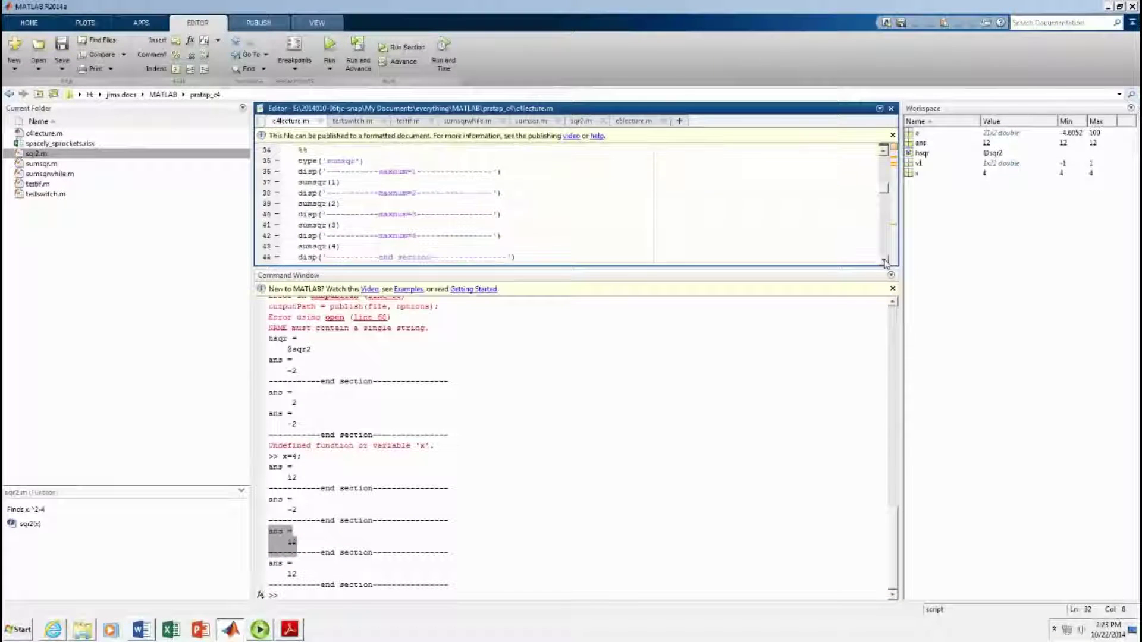
{"action": "left_click", "coordinate": [885, 261]}
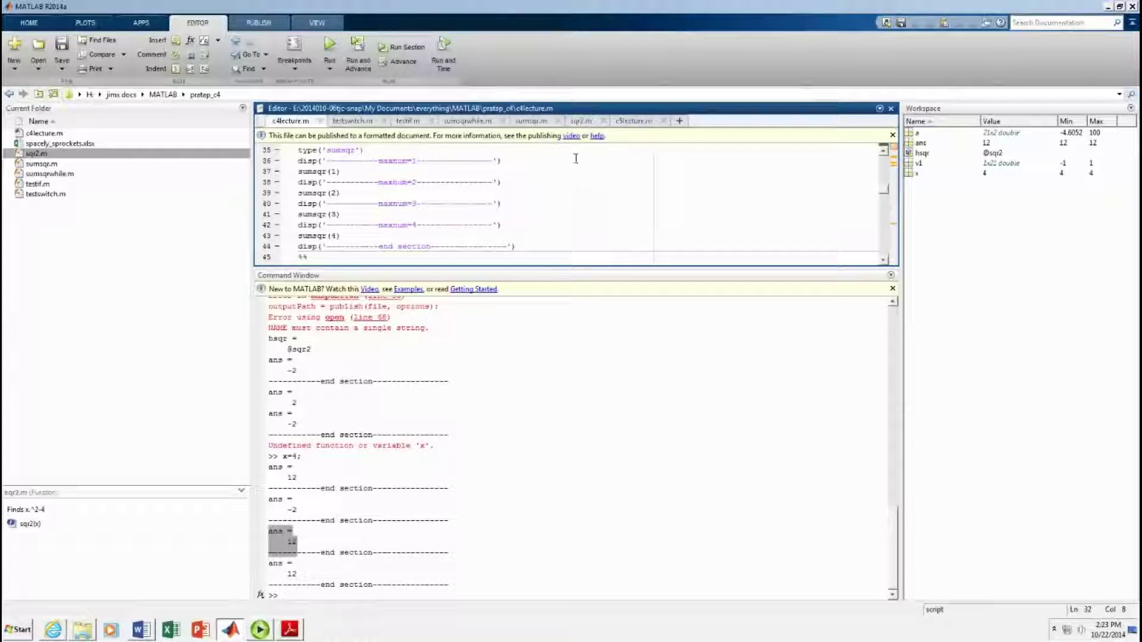
Step: Open sumsqr.m, highlighting its for loop on lines 4-7 and the maxnum argument
{"action": "left_click", "coordinate": [531, 121]}
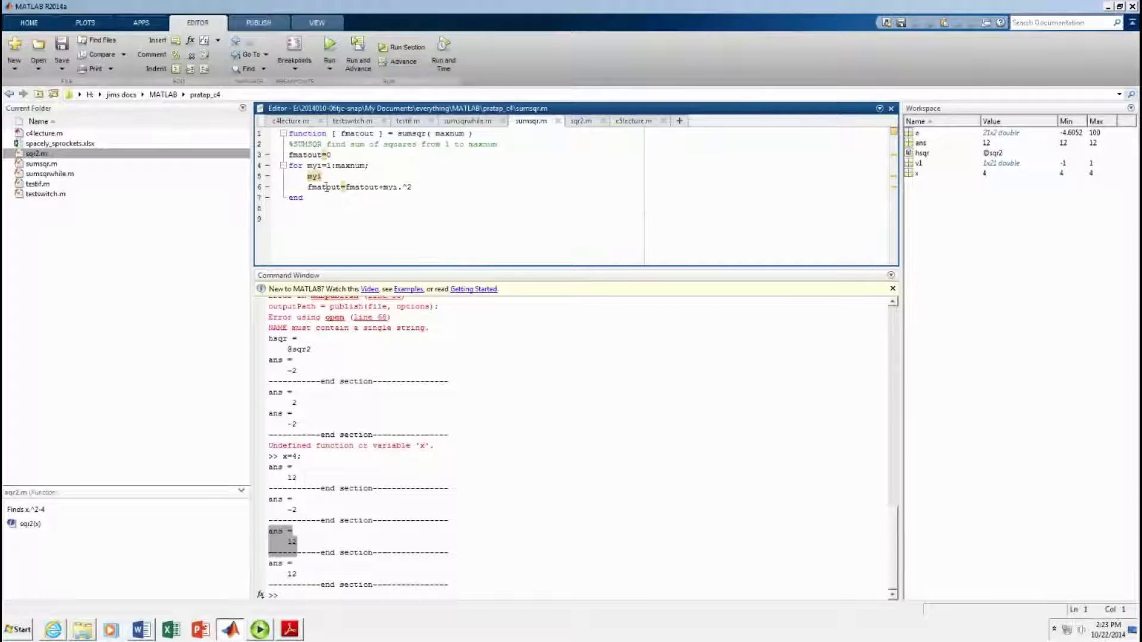
{"action": "mouse_move", "coordinate": [288, 166]}
{"action": "left_mouse_down"}
{"action": "mouse_move", "coordinate": [362, 170]}
{"action": "mouse_move", "coordinate": [409, 201]}
{"action": "left_mouse_up"}
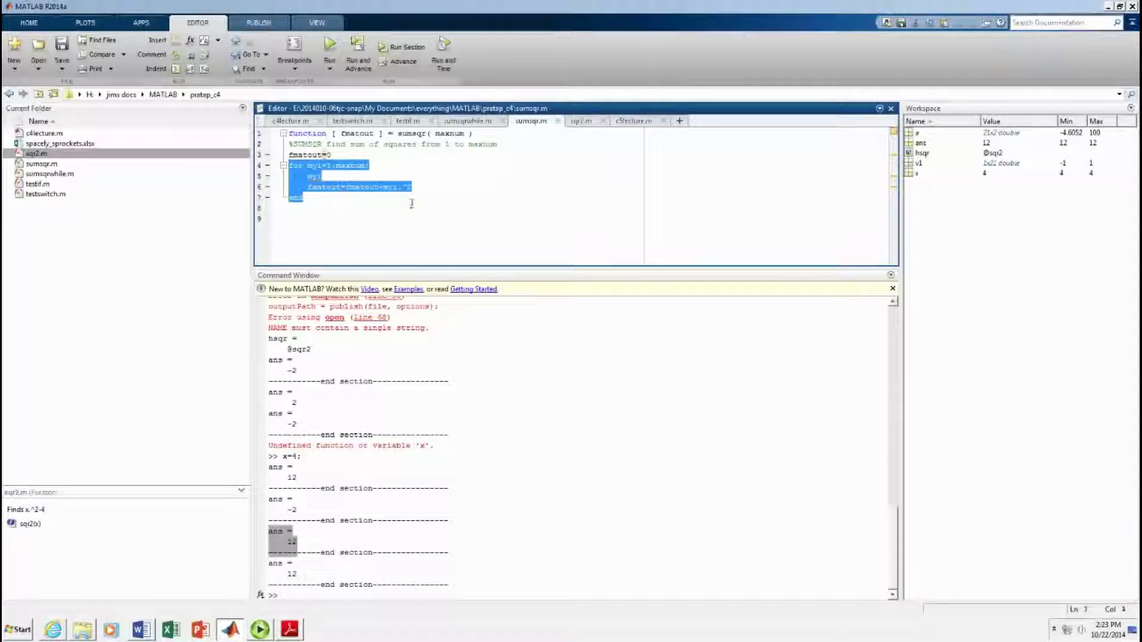
{"action": "double_click", "coordinate": [443, 133]}
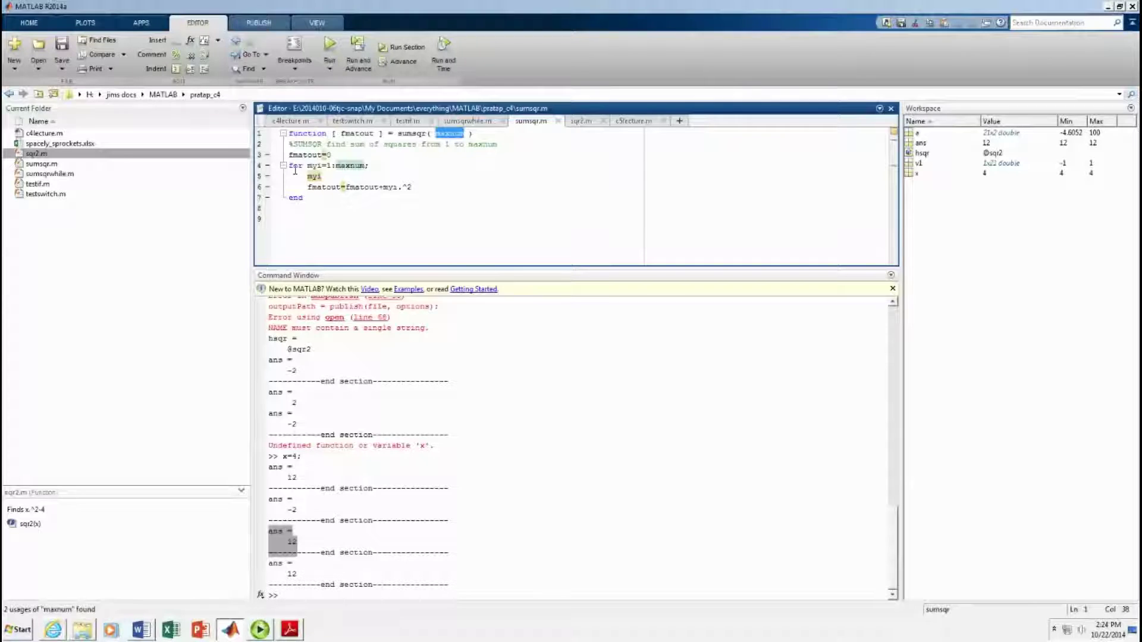
Step: Enter x=[1:5], x.^2 and sum(ans) to get 55, then call sumsqu(5)
{"action": "left_click", "coordinate": [357, 595]}
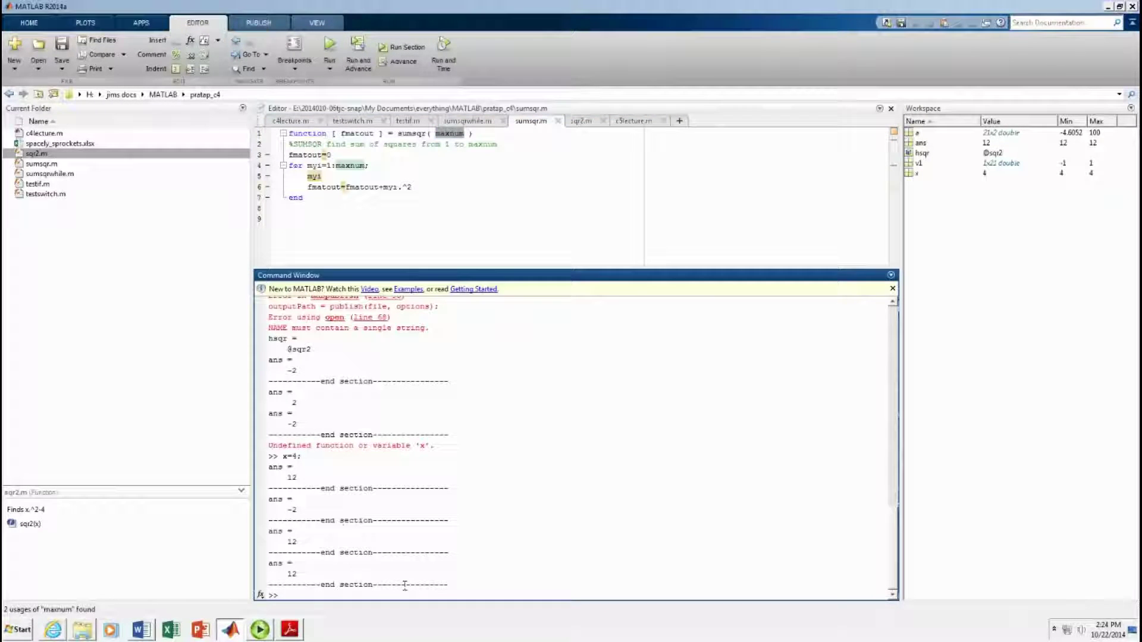
{"action": "type", "text": "x="}
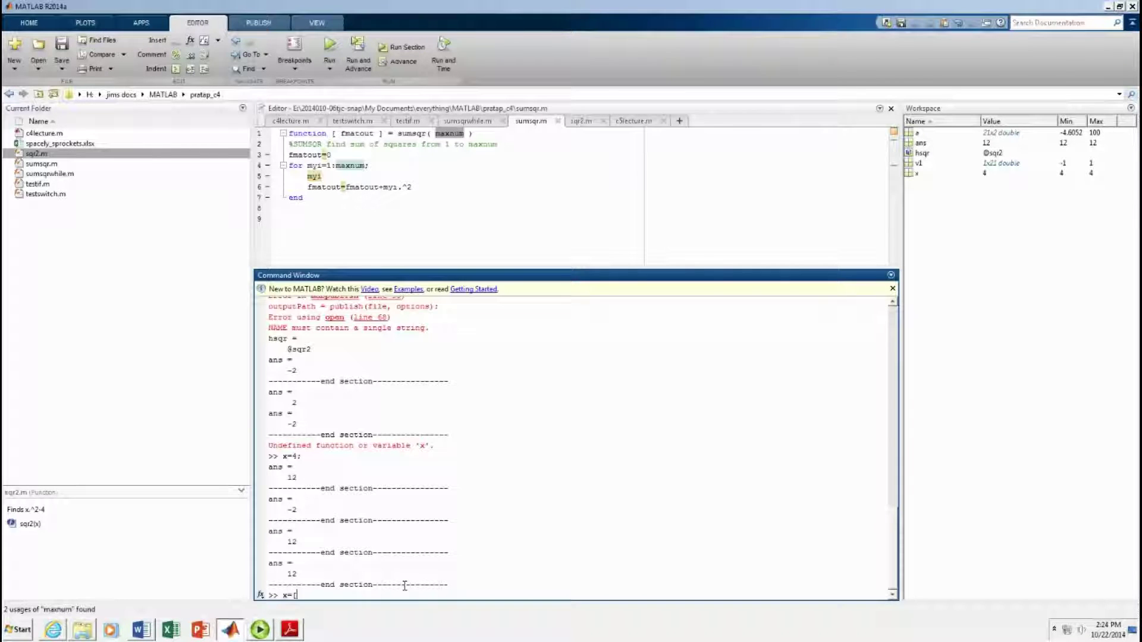
{"action": "type", "text": "[1:5"}
{"action": "type", "text": "]"}
{"action": "type", "text": "]"}
{"action": "key", "text": "Return"}
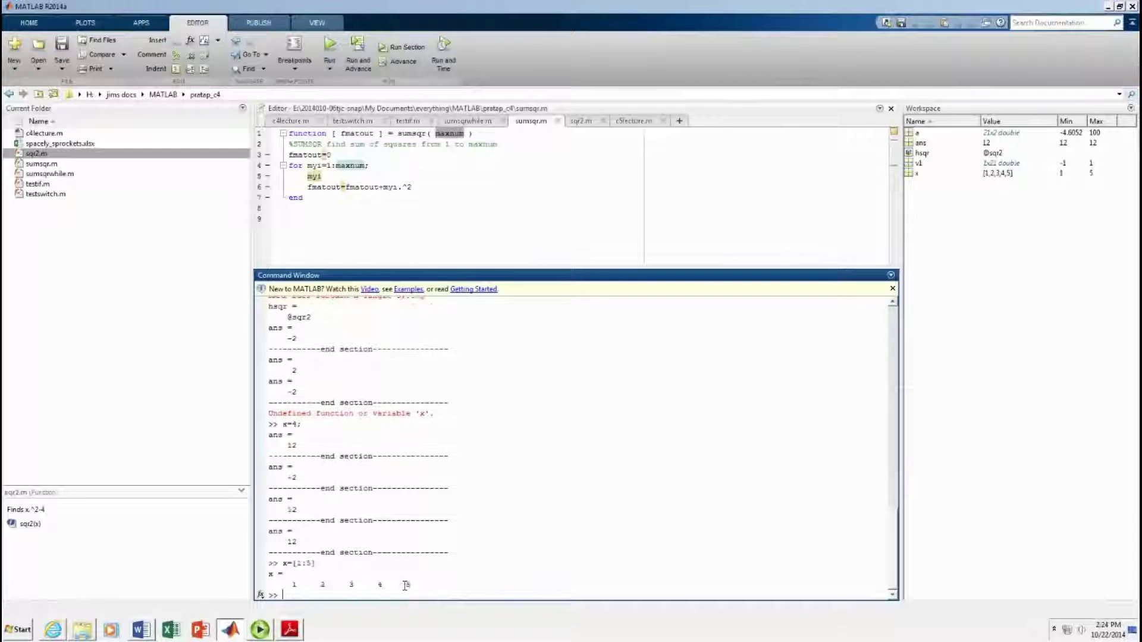
{"action": "type", "text": "x."}
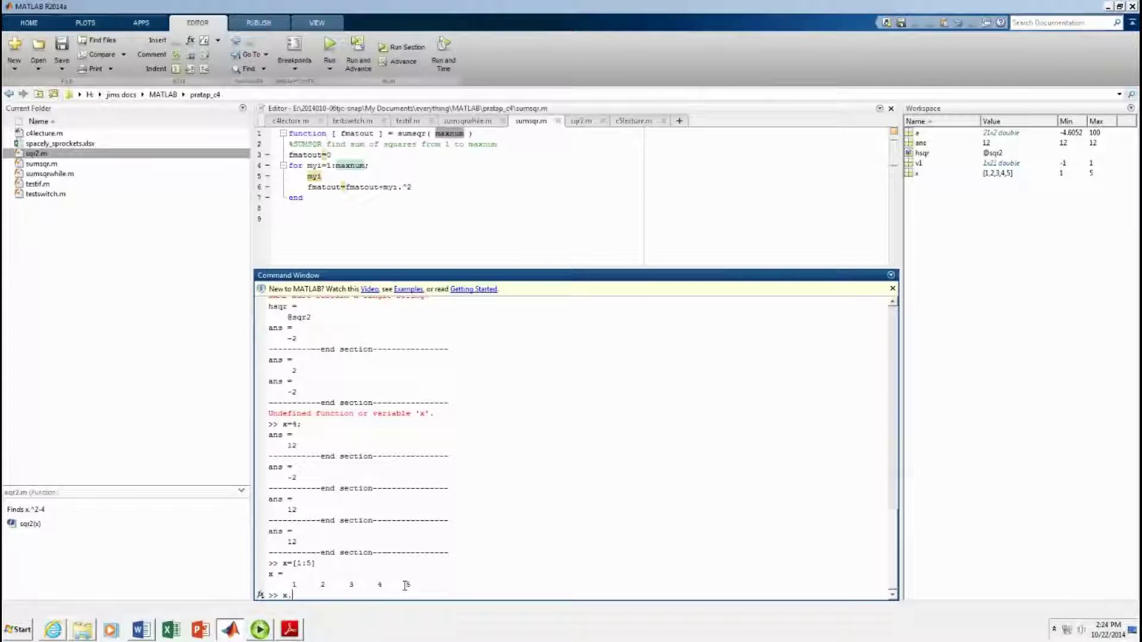
{"action": "type", "text": "^2"}
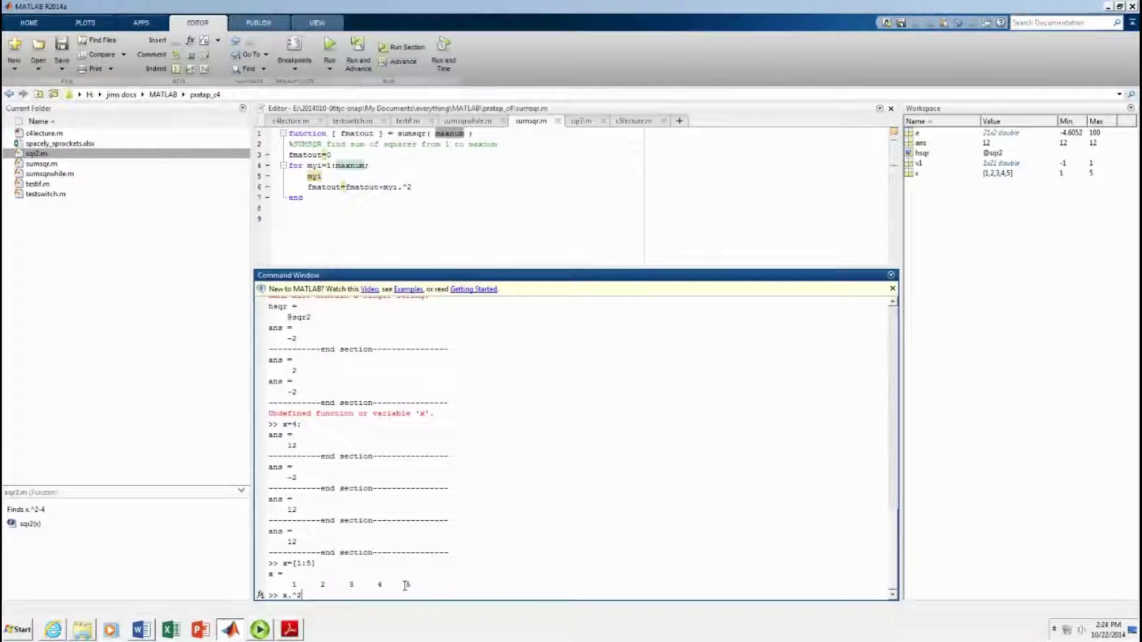
{"action": "key", "text": "Return"}
{"action": "type", "text": "sum"}
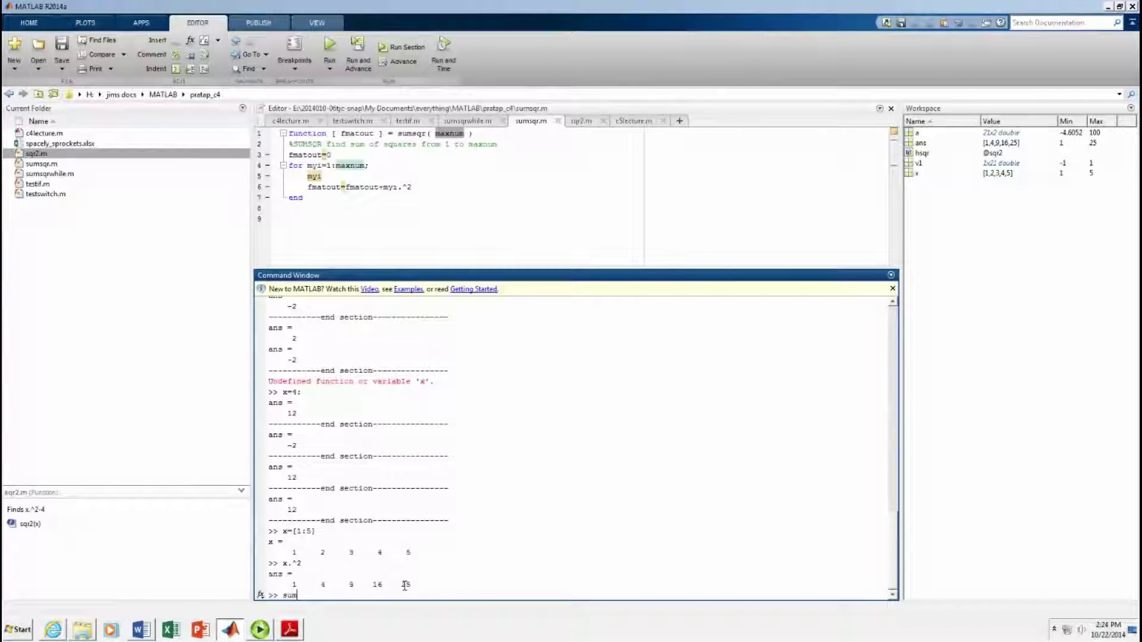
{"action": "type", "text": "(an"}
{"action": "type", "text": "s)"}
{"action": "key", "text": "Return"}
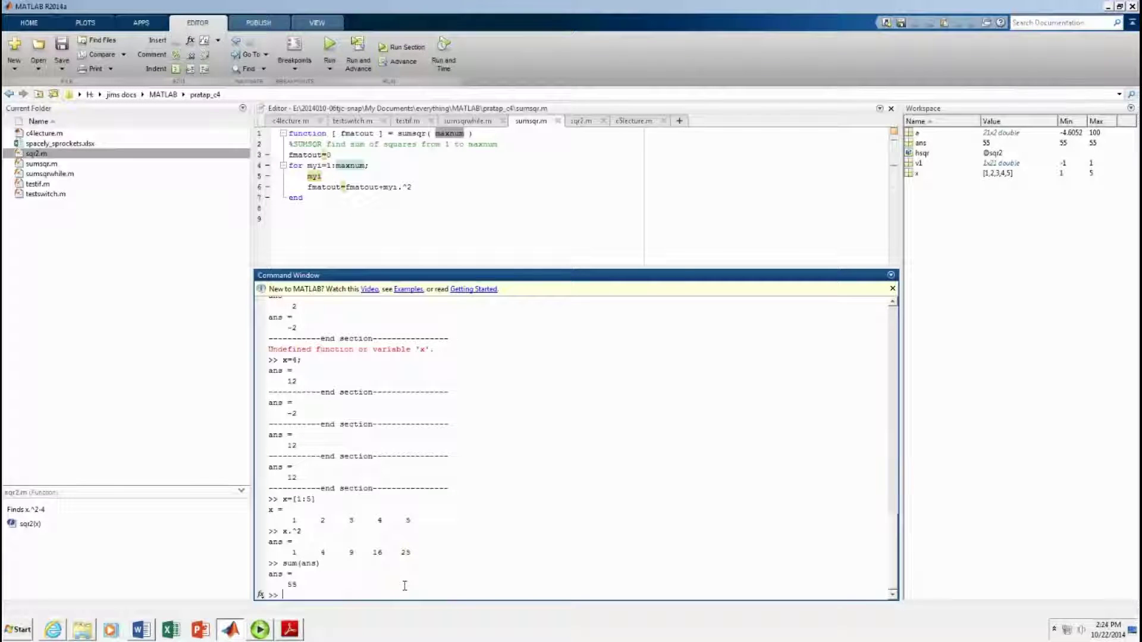
{"action": "type", "text": "su"}
{"action": "type", "text": "msqu"}
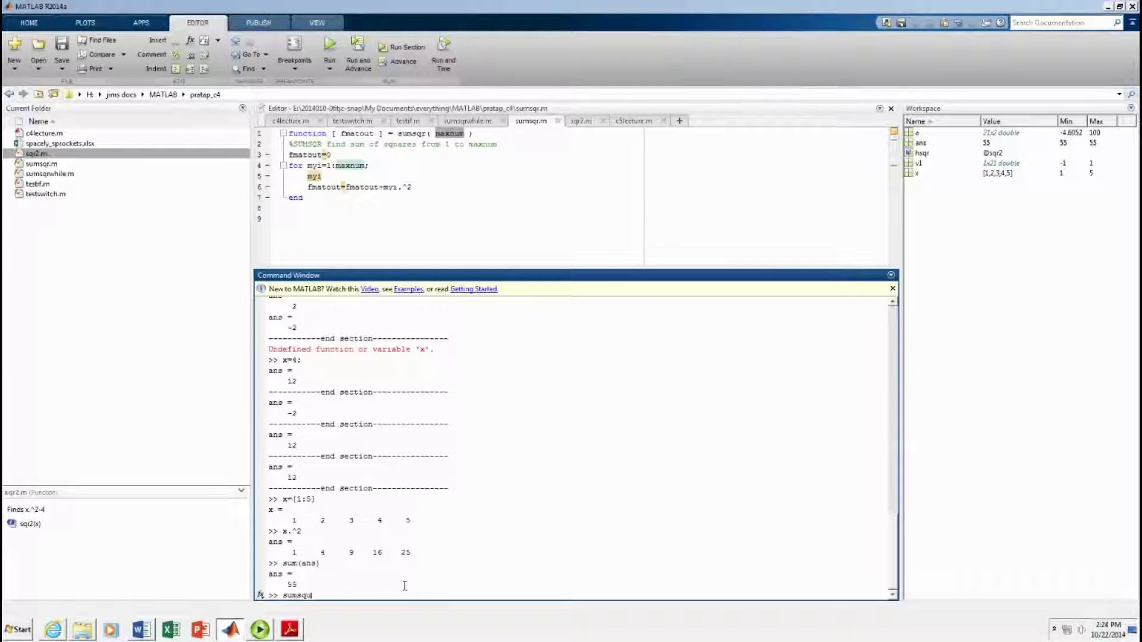
{"action": "type", "text": "(5)"}
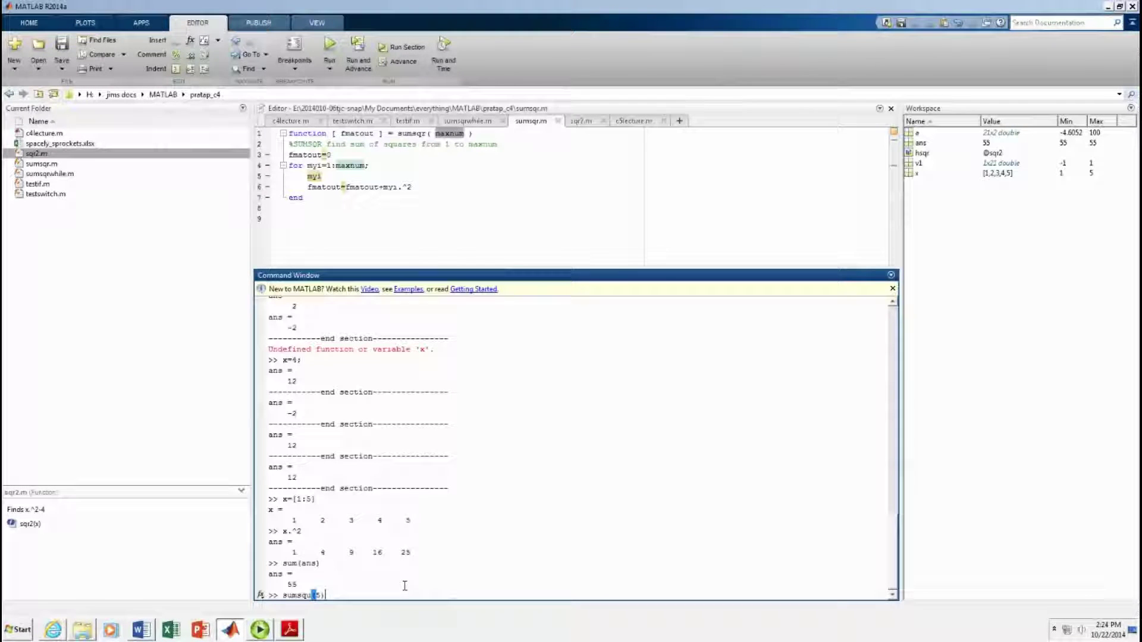
{"action": "key", "text": "Return"}
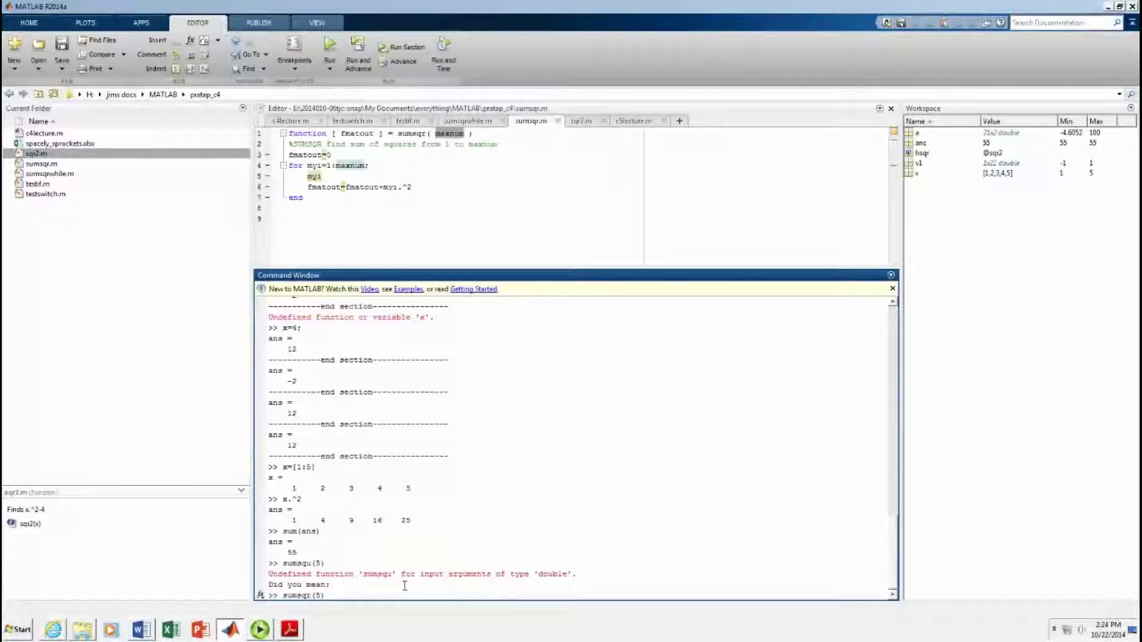
{"action": "key", "text": "Return"}
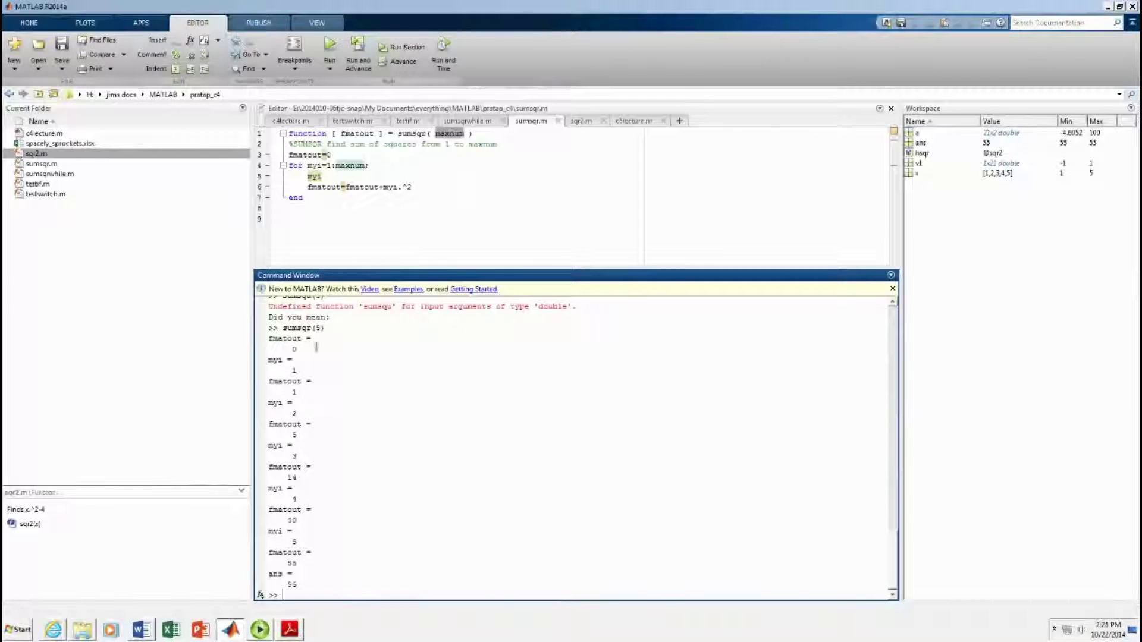
{"action": "left_click_drag", "start_coordinate": [284, 328], "coordinate": [326, 328]}
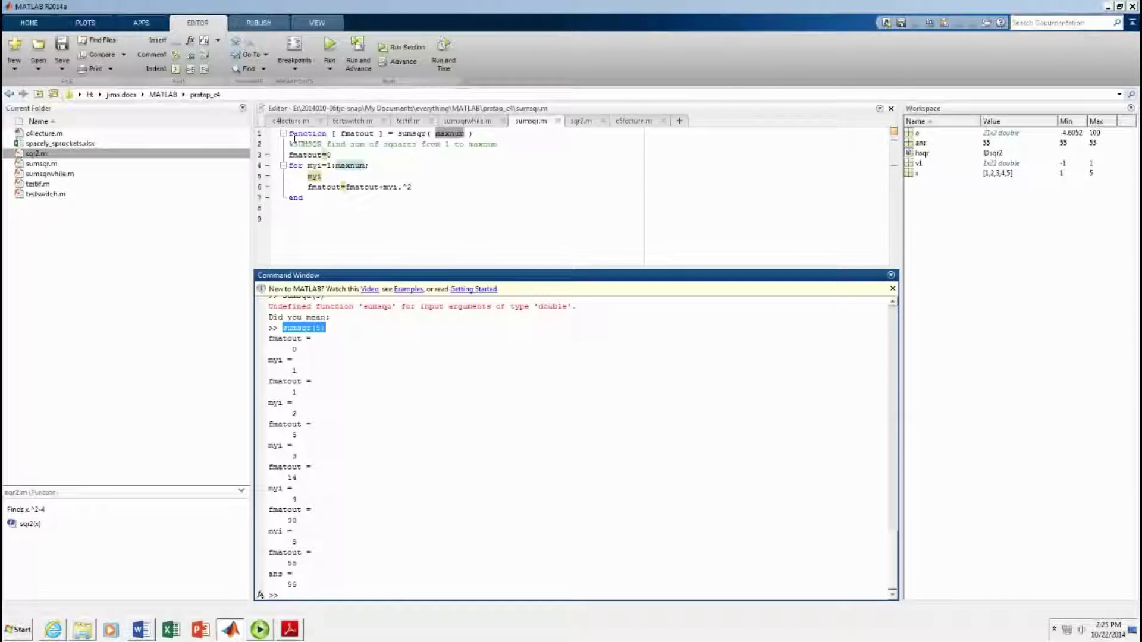
{"action": "left_click_drag", "start_coordinate": [290, 133], "coordinate": [488, 135]}
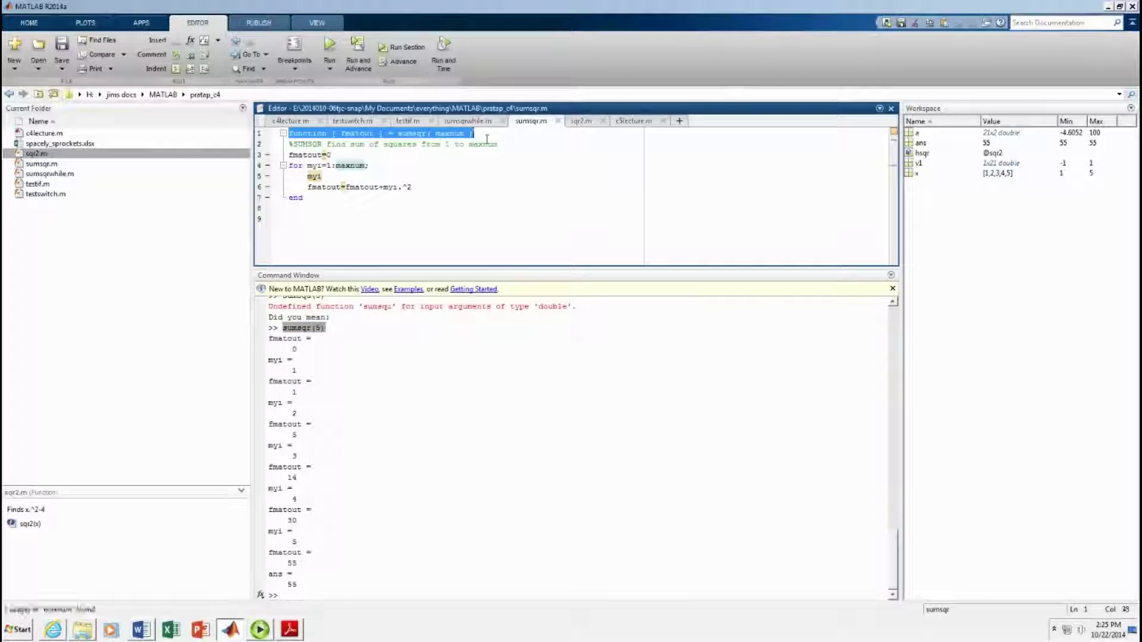
{"action": "left_click", "coordinate": [437, 134]}
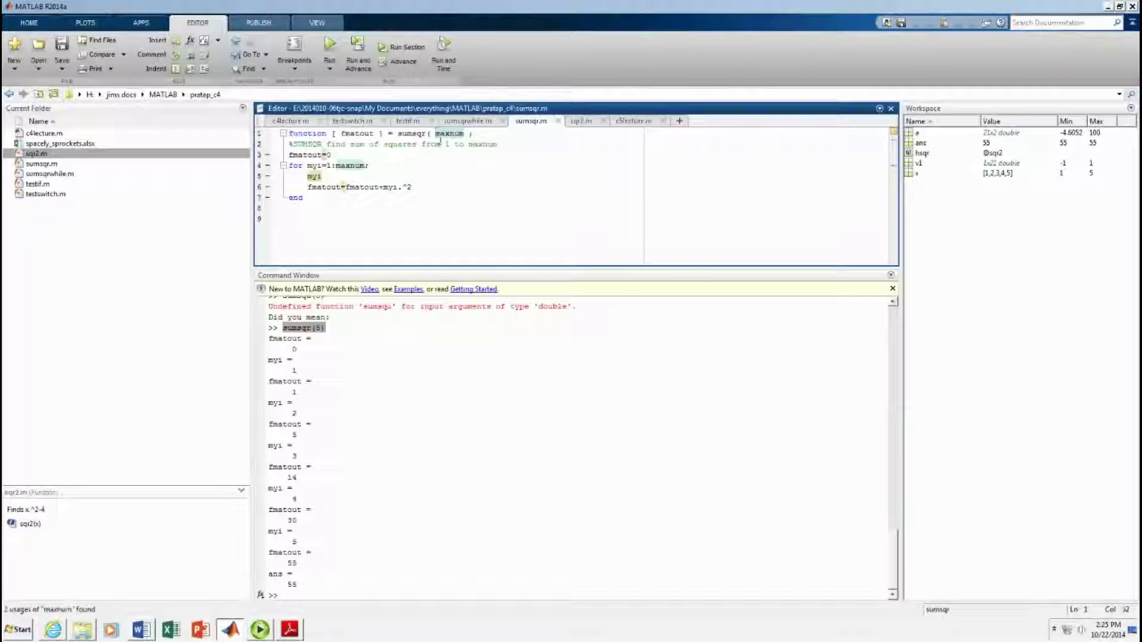
{"action": "left_click_drag", "start_coordinate": [437, 134], "coordinate": [466, 133]}
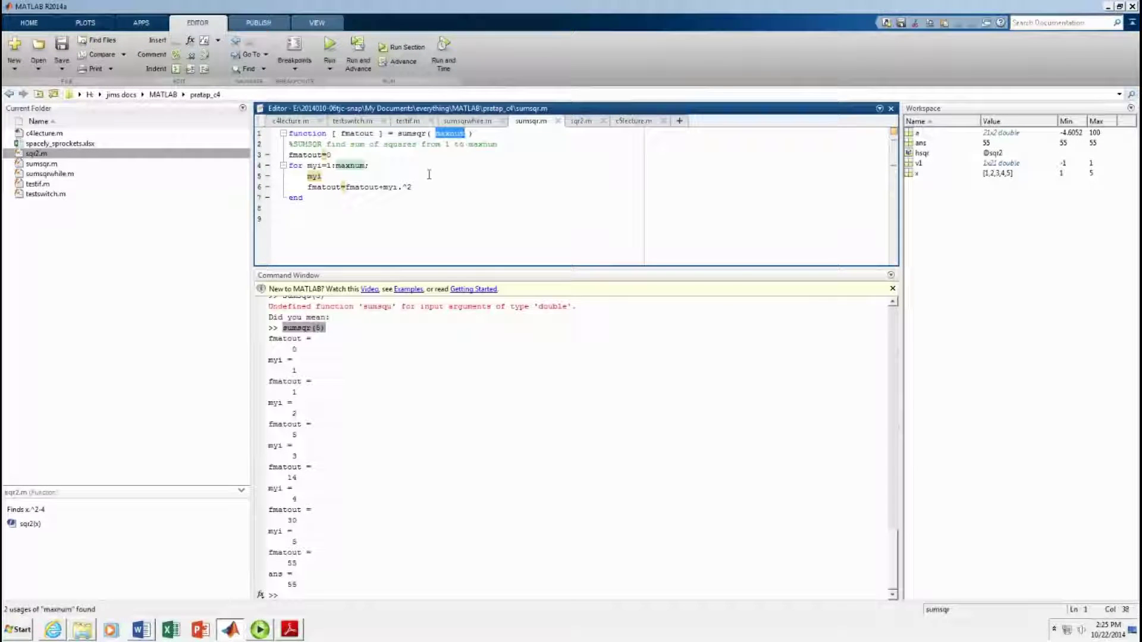
{"action": "double_click", "coordinate": [302, 155]}
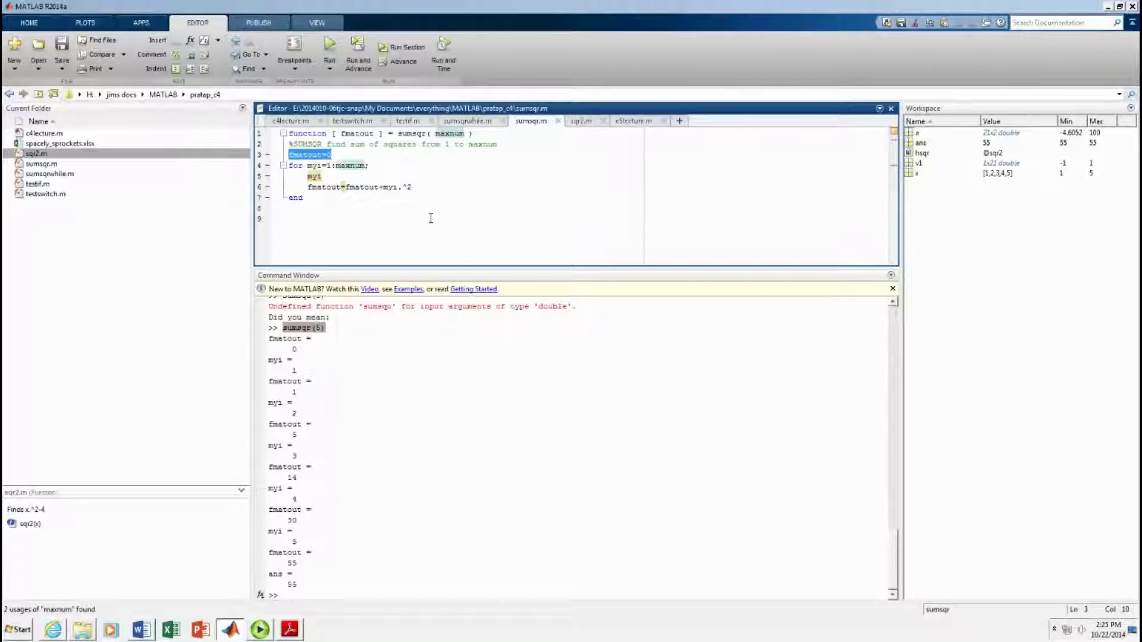
{"action": "left_click_drag", "start_coordinate": [273, 346], "coordinate": [325, 353]}
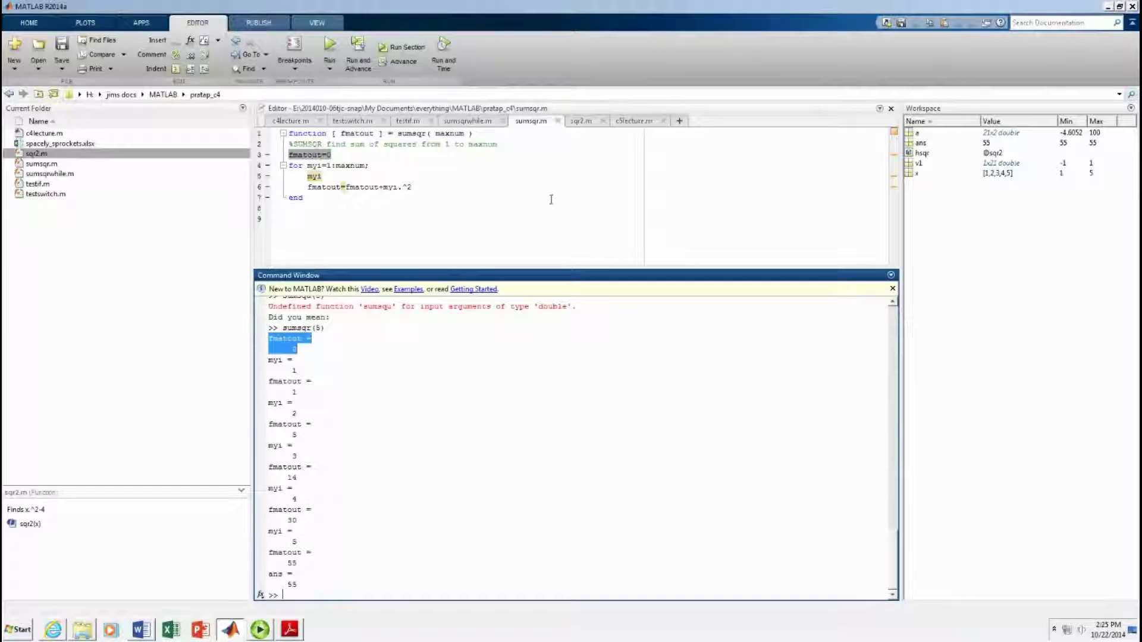
{"action": "double_click", "coordinate": [295, 166]}
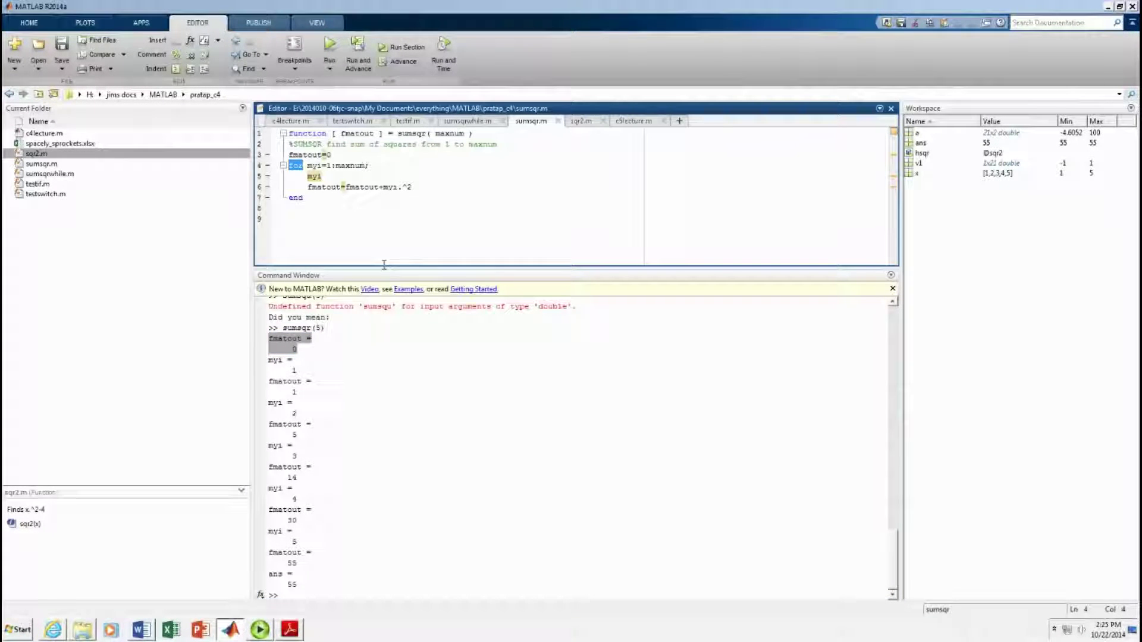
{"action": "left_click", "coordinate": [290, 198]}
{"action": "left_click_drag", "start_coordinate": [293, 204], "coordinate": [310, 206]}
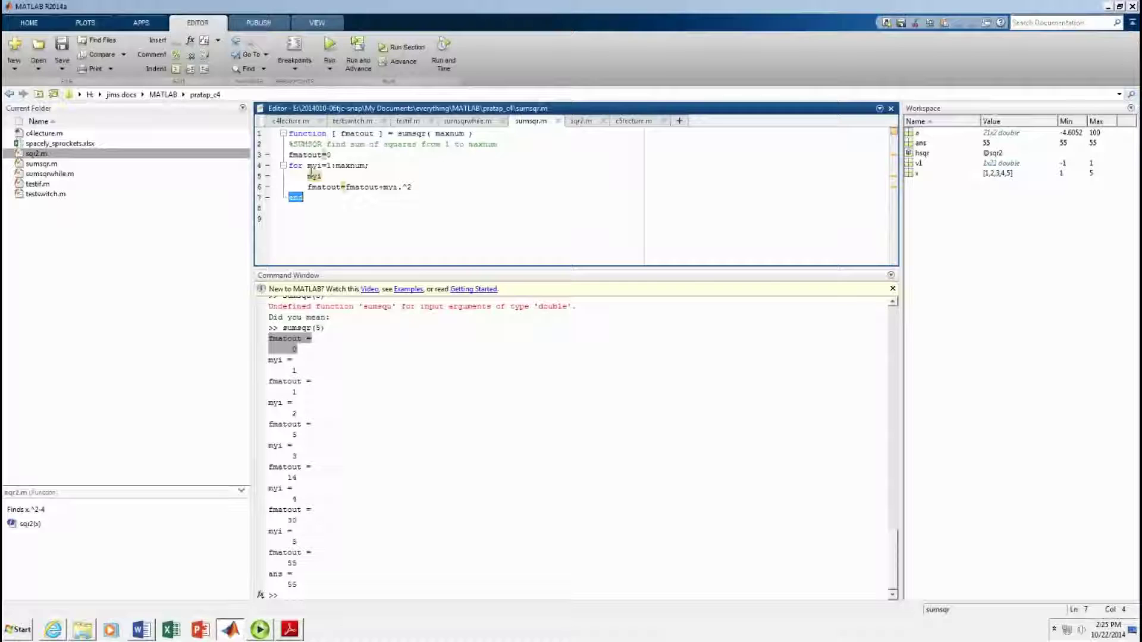
{"action": "left_click_drag", "start_coordinate": [307, 165], "coordinate": [368, 166]}
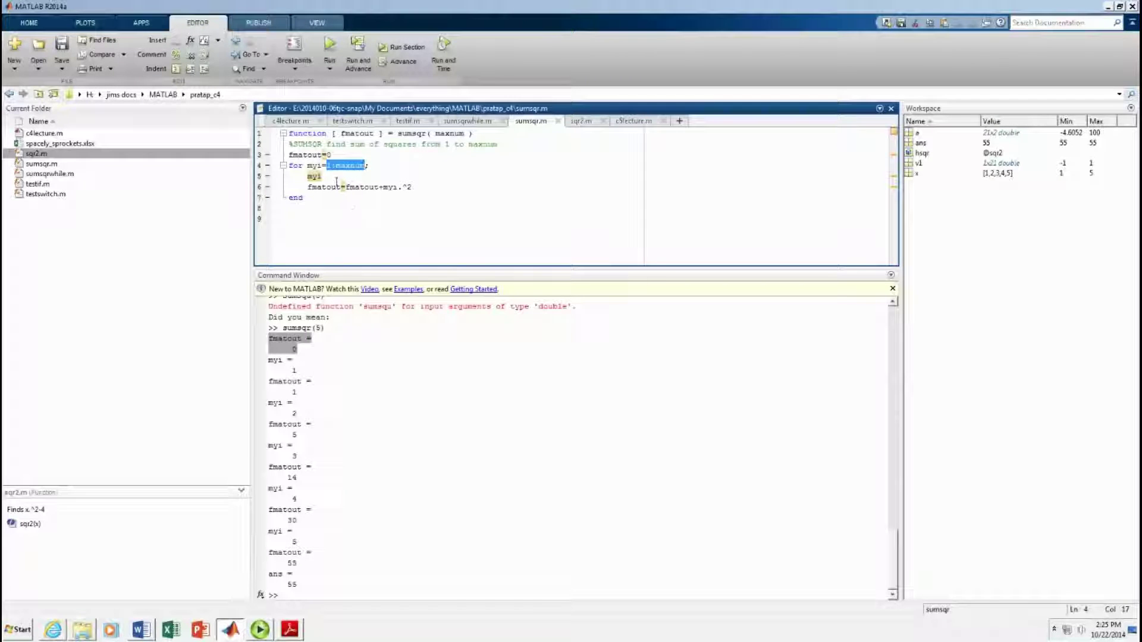
{"action": "double_click", "coordinate": [314, 166]}
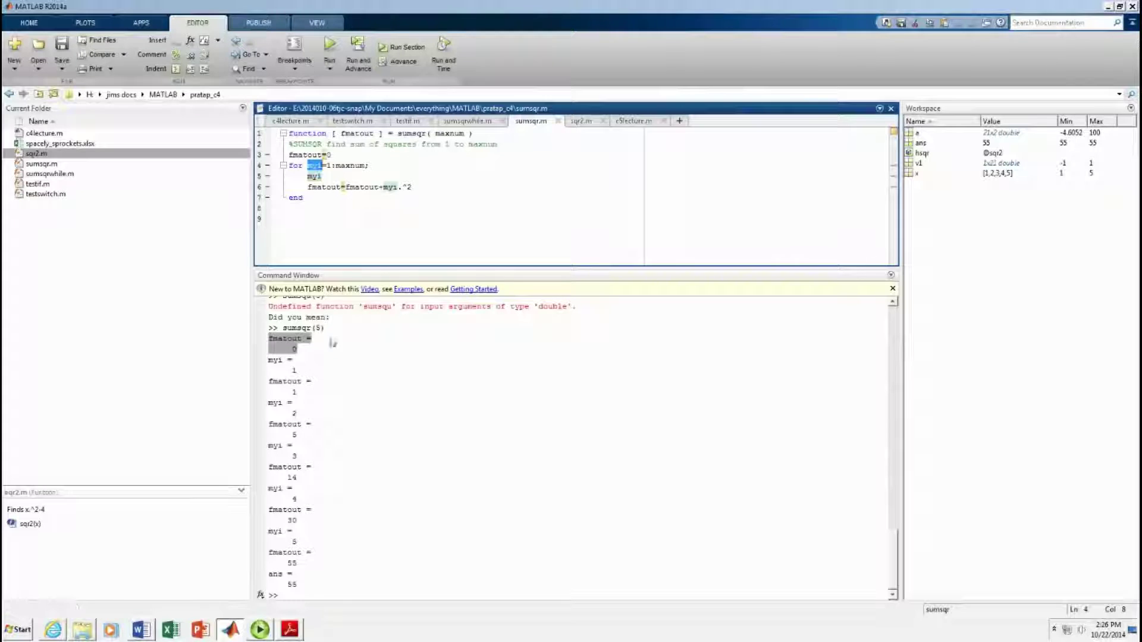
{"action": "left_click_drag", "start_coordinate": [270, 357], "coordinate": [314, 377]}
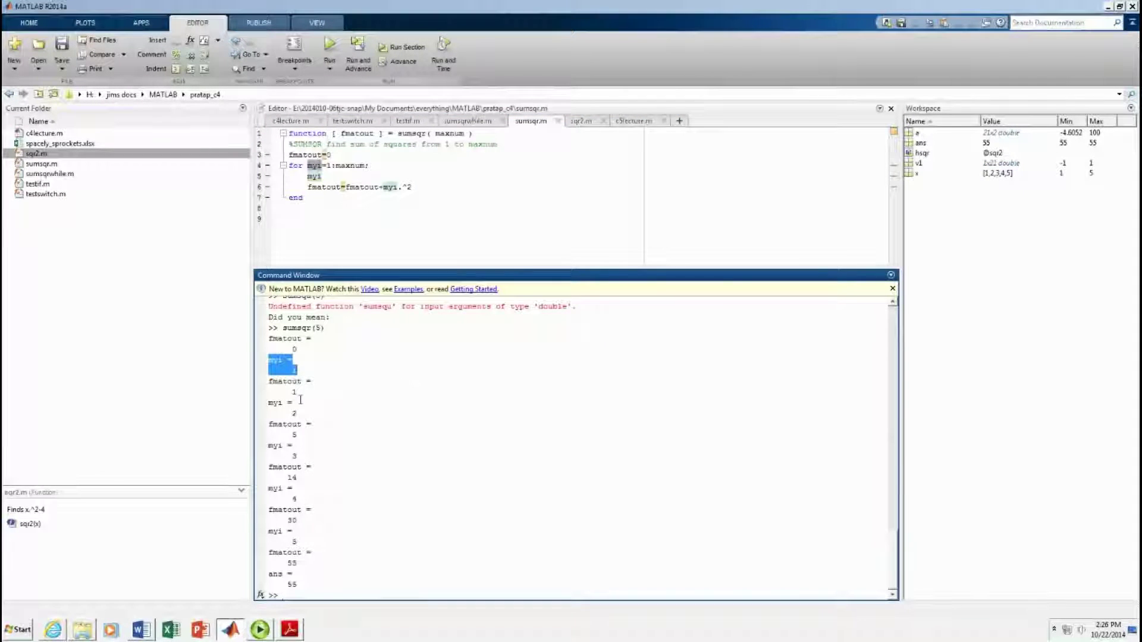
{"action": "left_click_drag", "start_coordinate": [269, 378], "coordinate": [312, 395]}
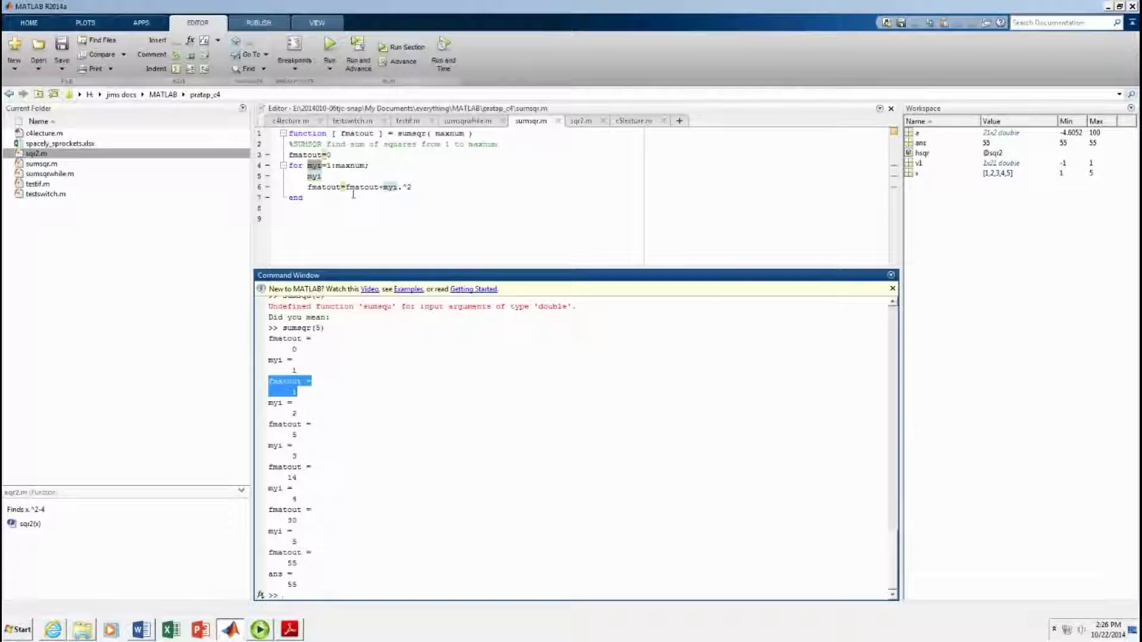
{"action": "left_click_drag", "start_coordinate": [346, 186], "coordinate": [412, 189]}
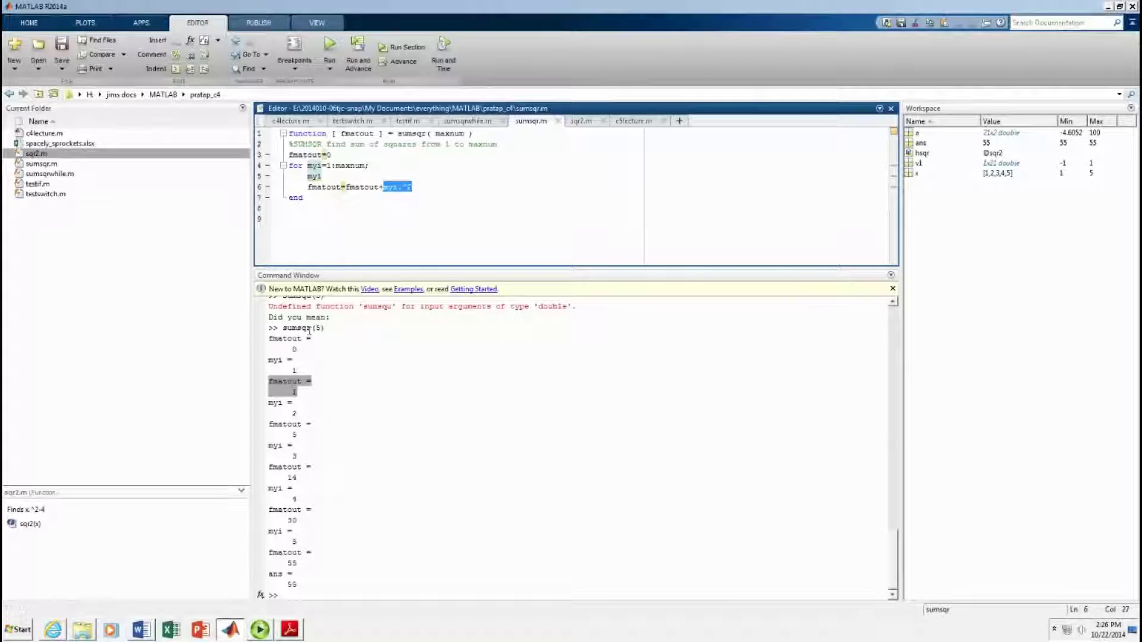
{"action": "left_click", "coordinate": [308, 398]}
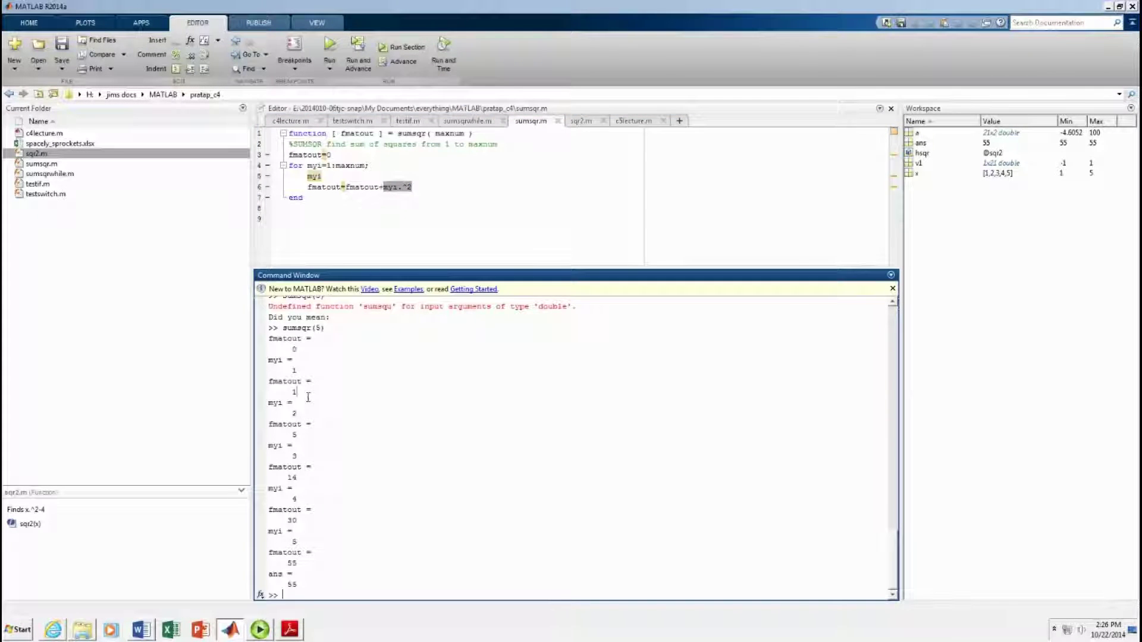
{"action": "left_click_drag", "start_coordinate": [267, 399], "coordinate": [314, 416]}
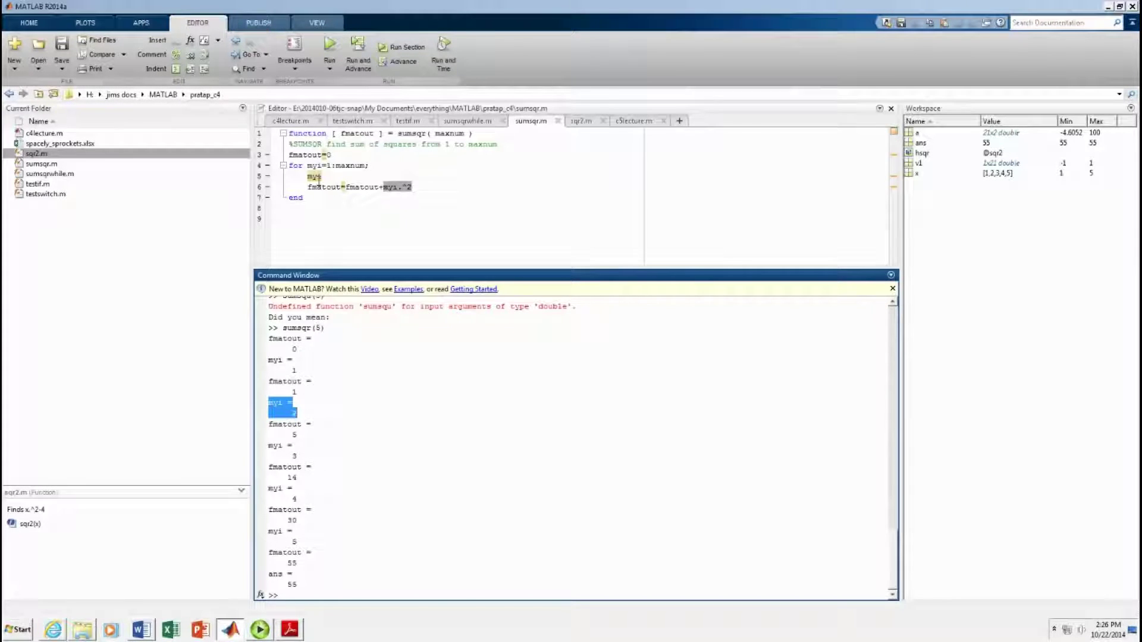
{"action": "left_click_drag", "start_coordinate": [307, 177], "coordinate": [338, 181]}
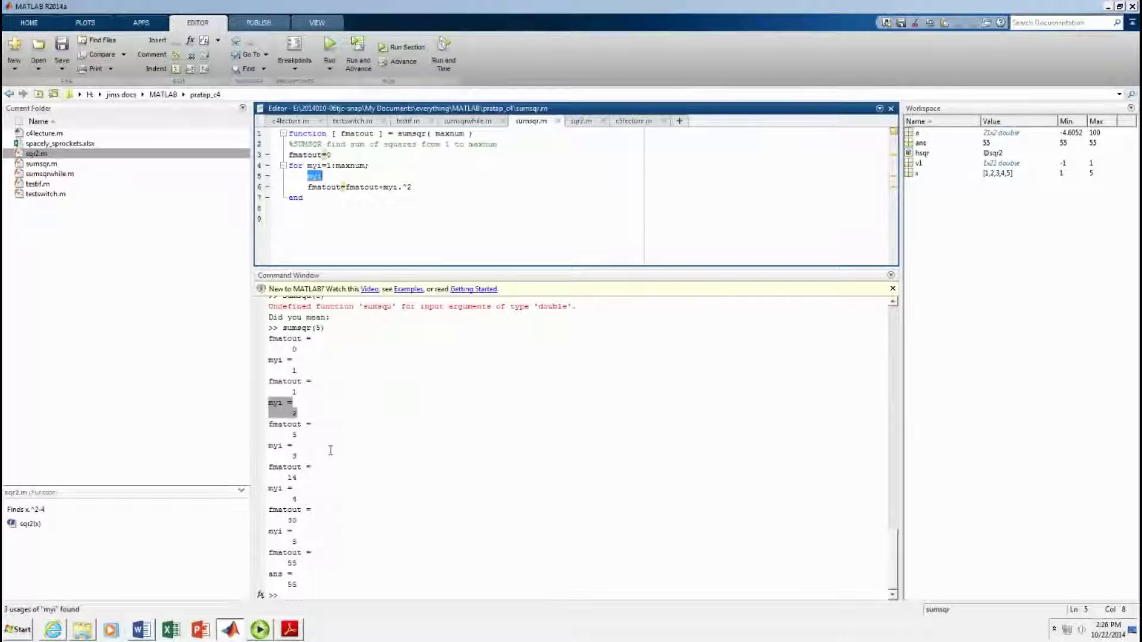
{"action": "left_click_drag", "start_coordinate": [269, 420], "coordinate": [311, 437]}
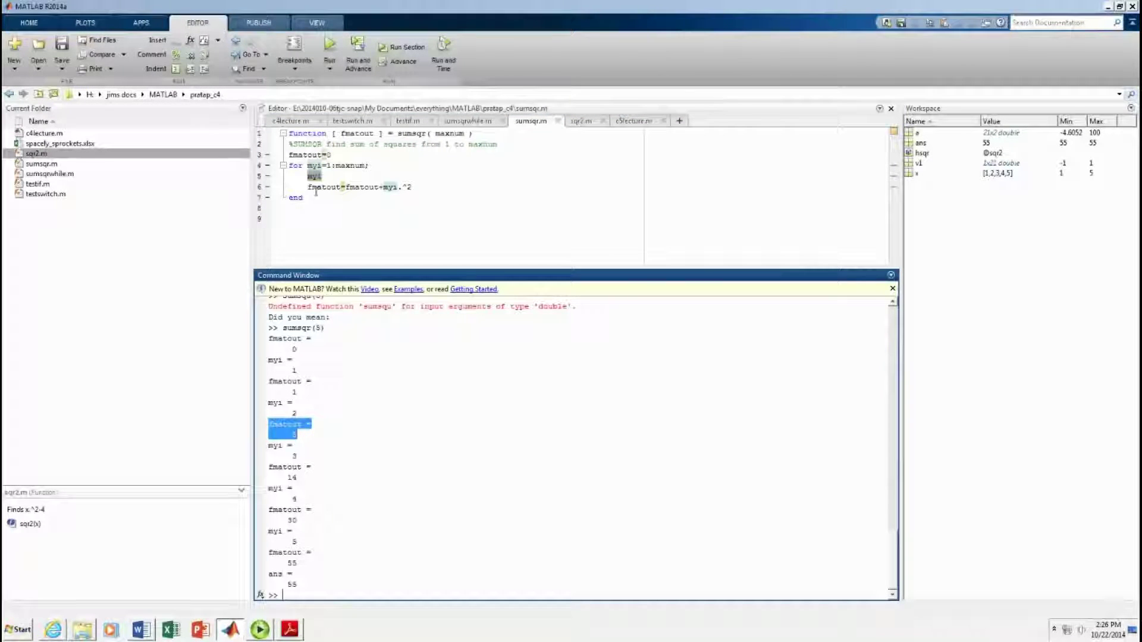
{"action": "left_click_drag", "start_coordinate": [308, 188], "coordinate": [342, 189]}
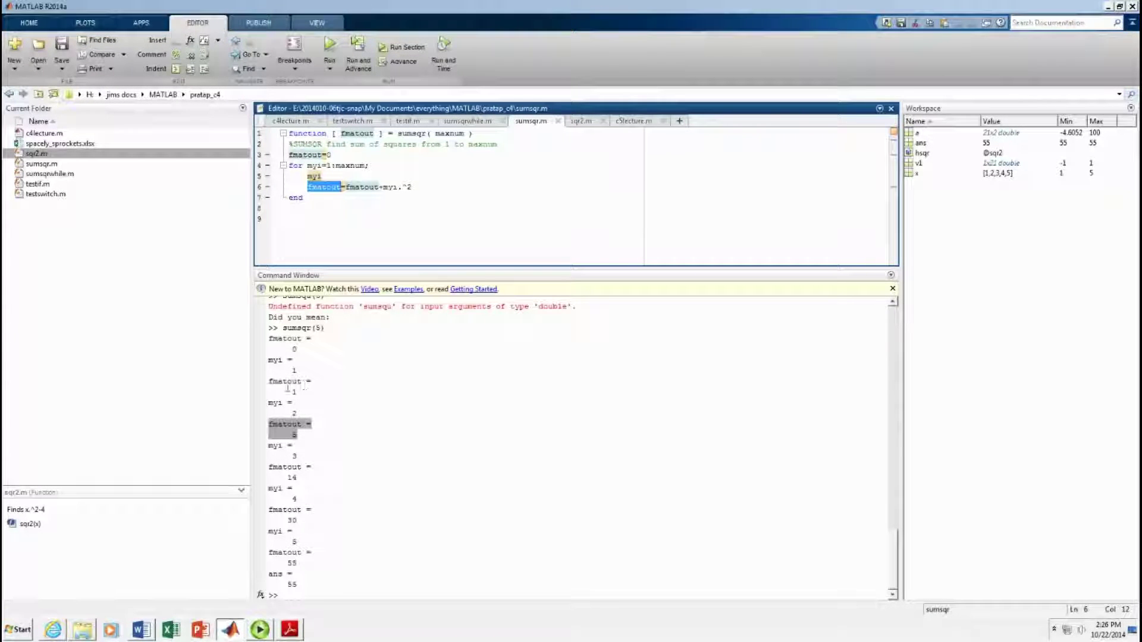
{"action": "left_click_drag", "start_coordinate": [270, 382], "coordinate": [311, 394]}
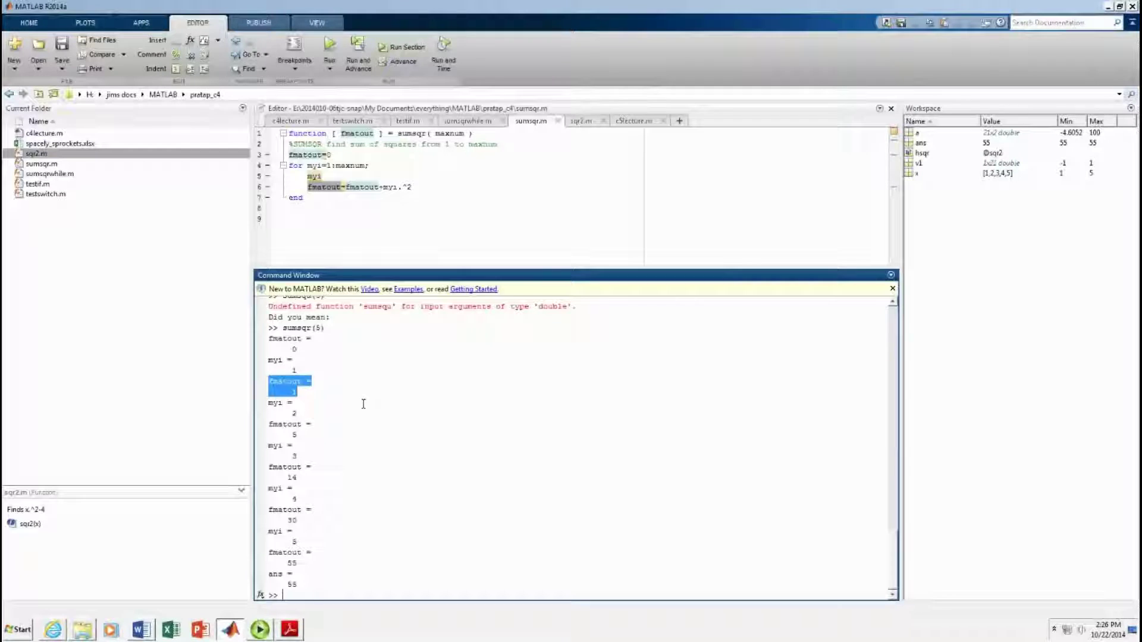
{"action": "left_click_drag", "start_coordinate": [269, 423], "coordinate": [307, 438]}
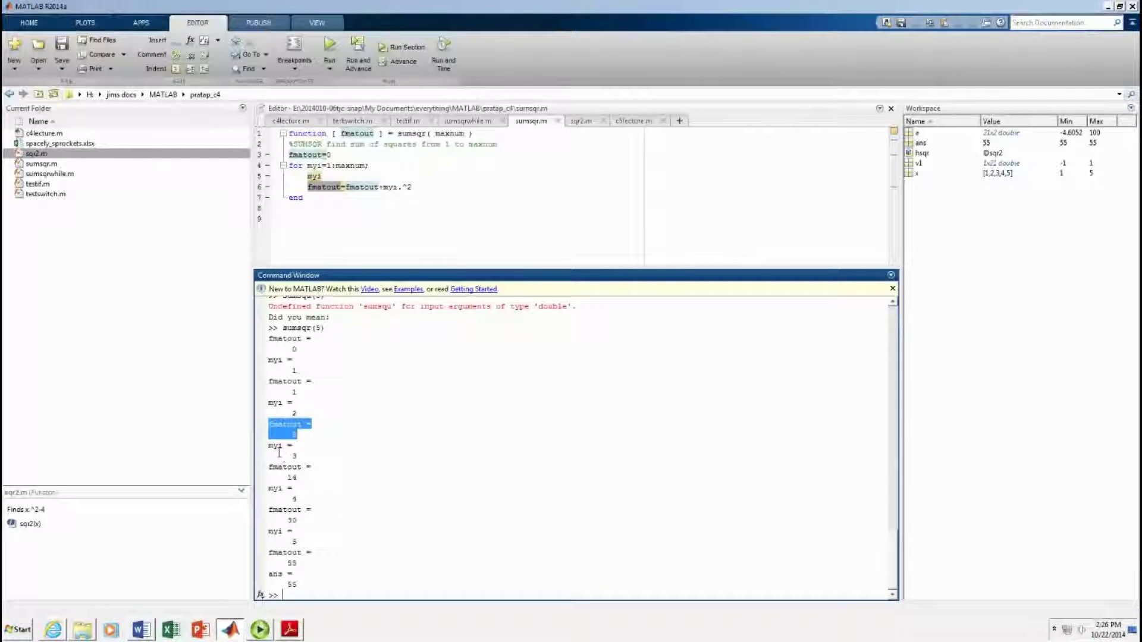
{"action": "left_click_drag", "start_coordinate": [269, 444], "coordinate": [305, 459]}
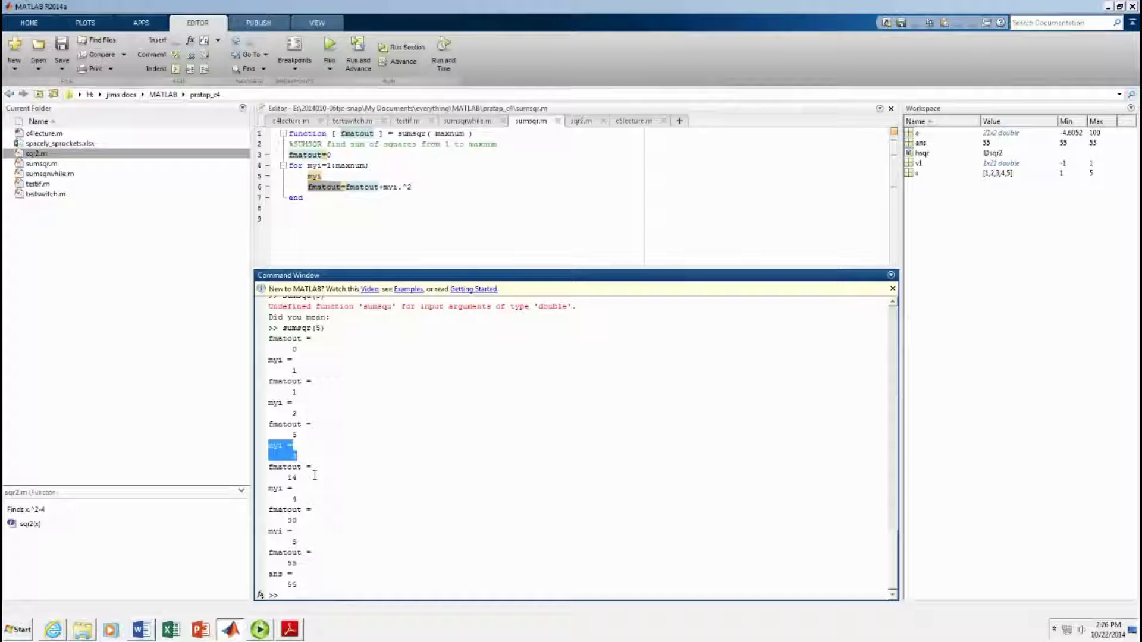
{"action": "mouse_move", "coordinate": [269, 463]}
{"action": "left_mouse_down"}
{"action": "mouse_move", "coordinate": [299, 480]}
{"action": "mouse_move", "coordinate": [298, 500]}
{"action": "left_mouse_up"}
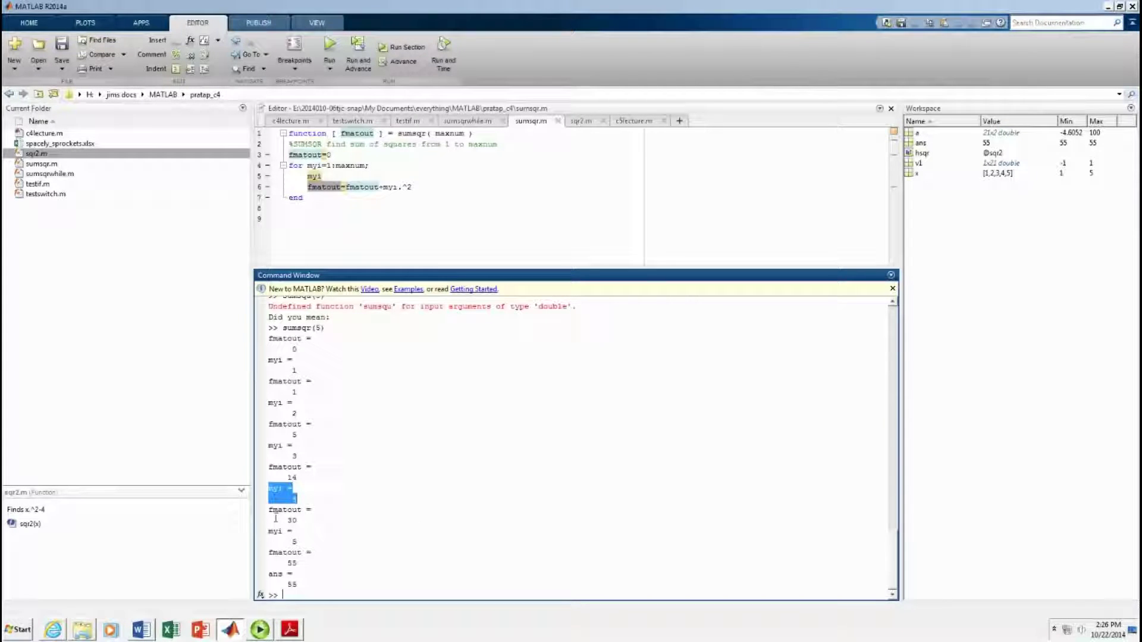
{"action": "mouse_move", "coordinate": [268, 507]}
{"action": "left_mouse_down"}
{"action": "mouse_move", "coordinate": [298, 525]}
{"action": "mouse_move", "coordinate": [320, 565]}
{"action": "left_mouse_up"}
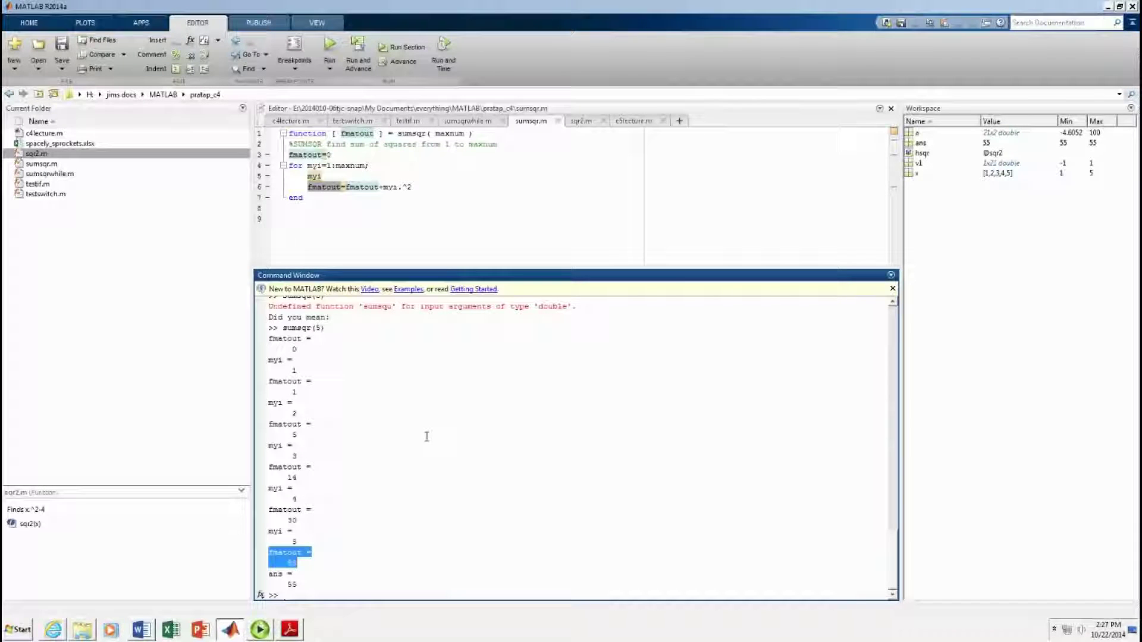
{"action": "double_click", "coordinate": [362, 166]}
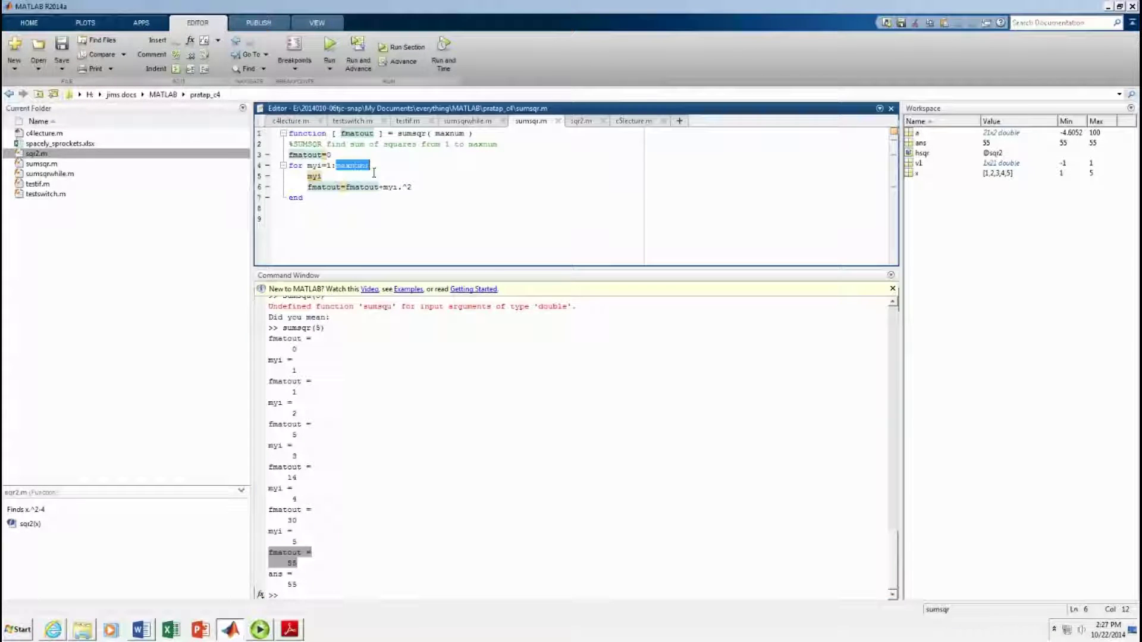
{"action": "double_click", "coordinate": [296, 198]}
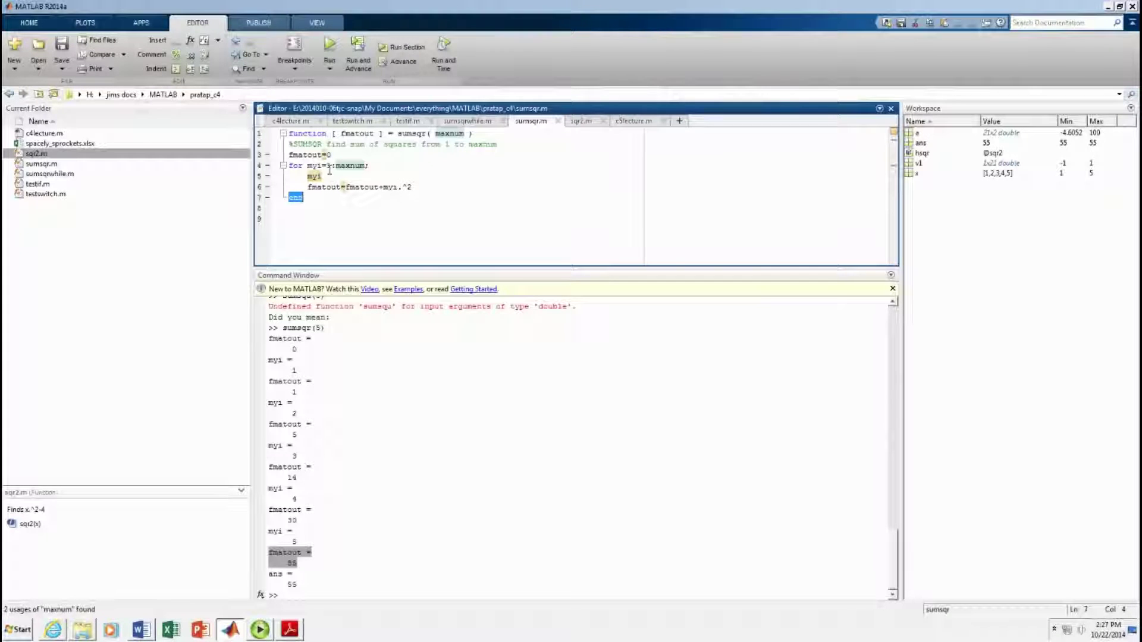
{"action": "key", "text": "Right"}
{"action": "left_click_drag", "start_coordinate": [327, 167], "coordinate": [367, 167]}
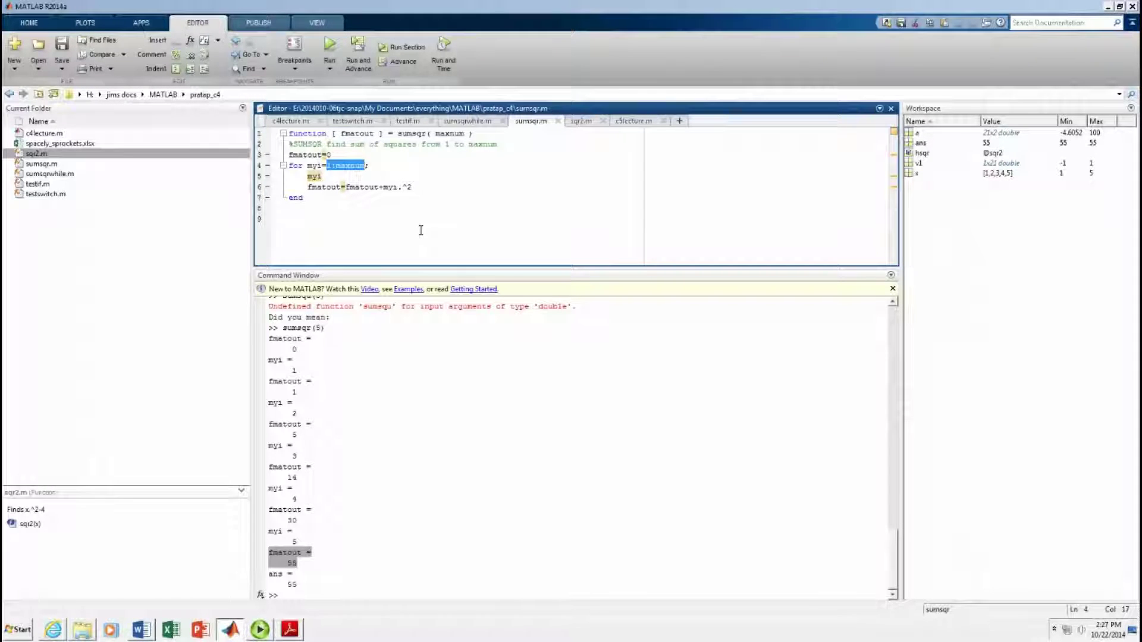
{"action": "left_click_drag", "start_coordinate": [289, 167], "coordinate": [349, 200]}
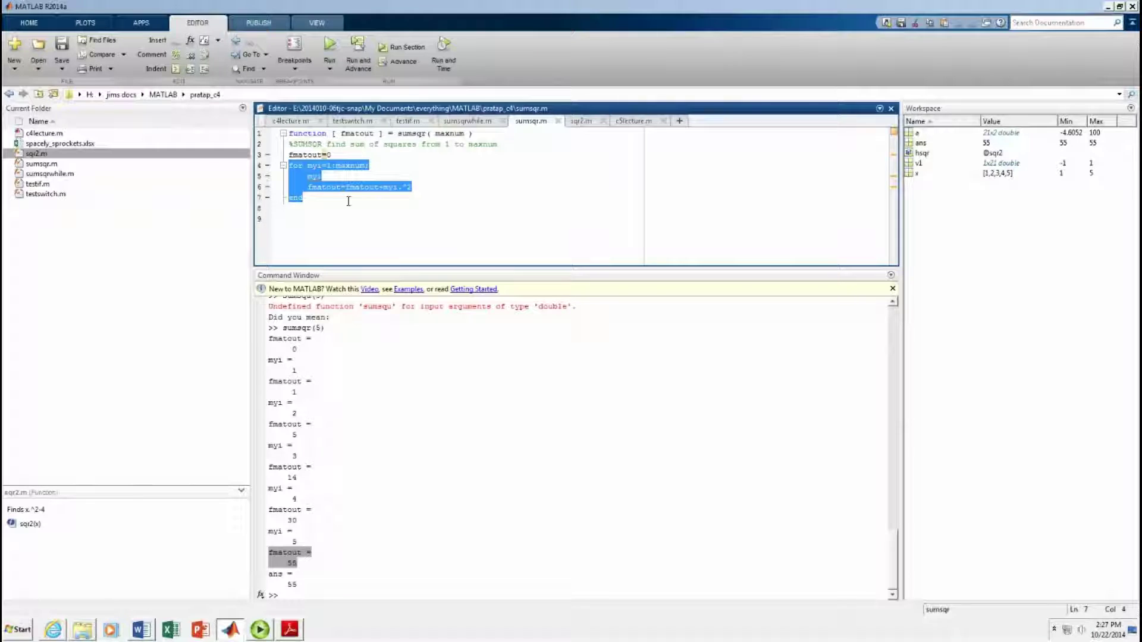